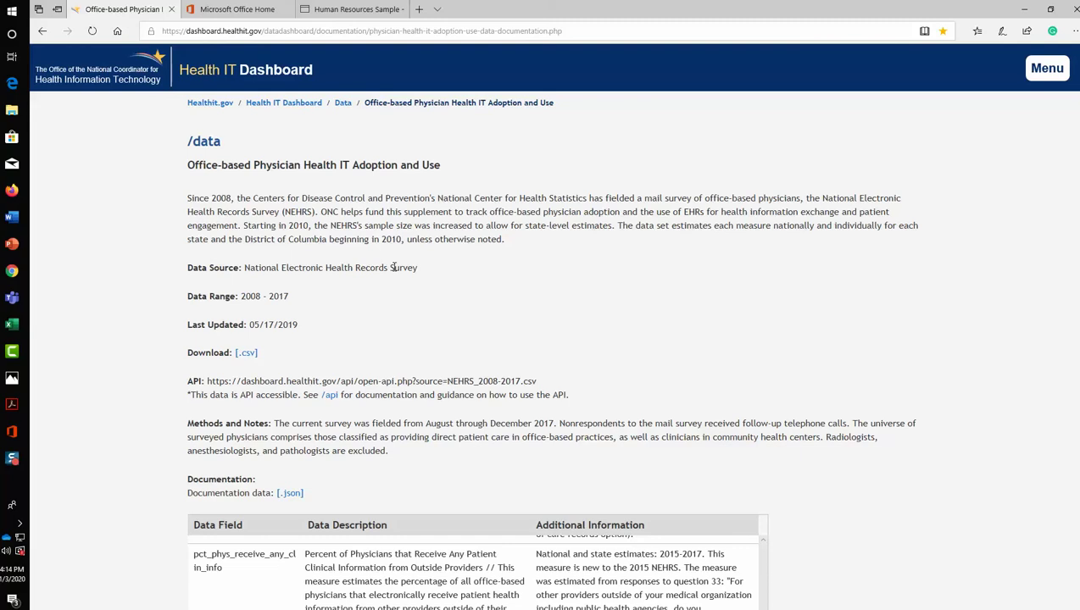
# - Highlight 'office-based physicians' and the 2008 - 2017 data range, then scroll toward the field table
pyautogui.moveTo(712, 198); pyautogui.dragTo(796, 195)
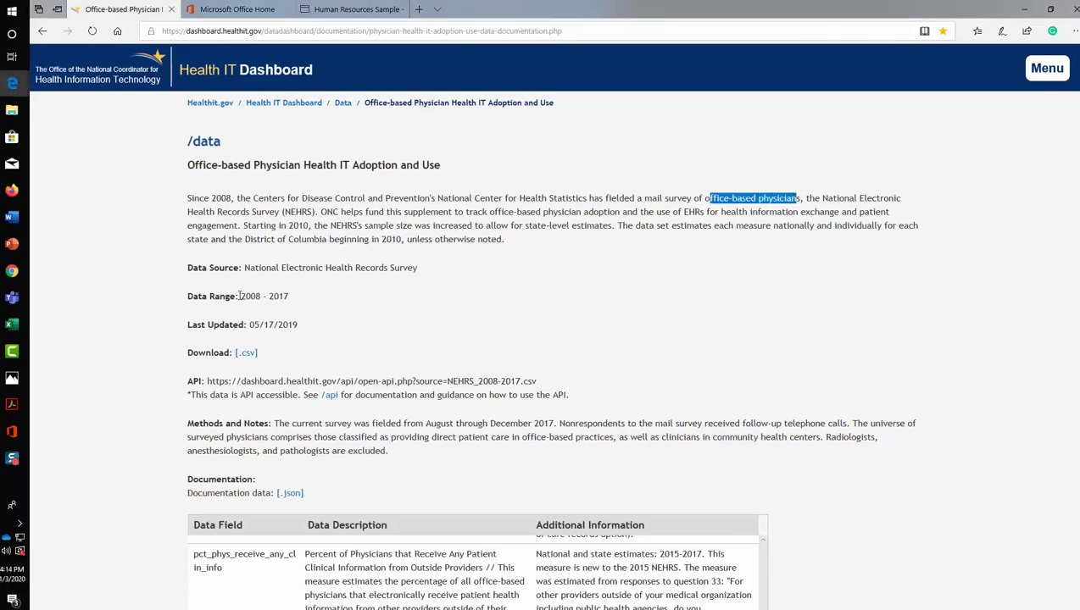
pyautogui.moveTo(240, 296); pyautogui.dragTo(292, 296)
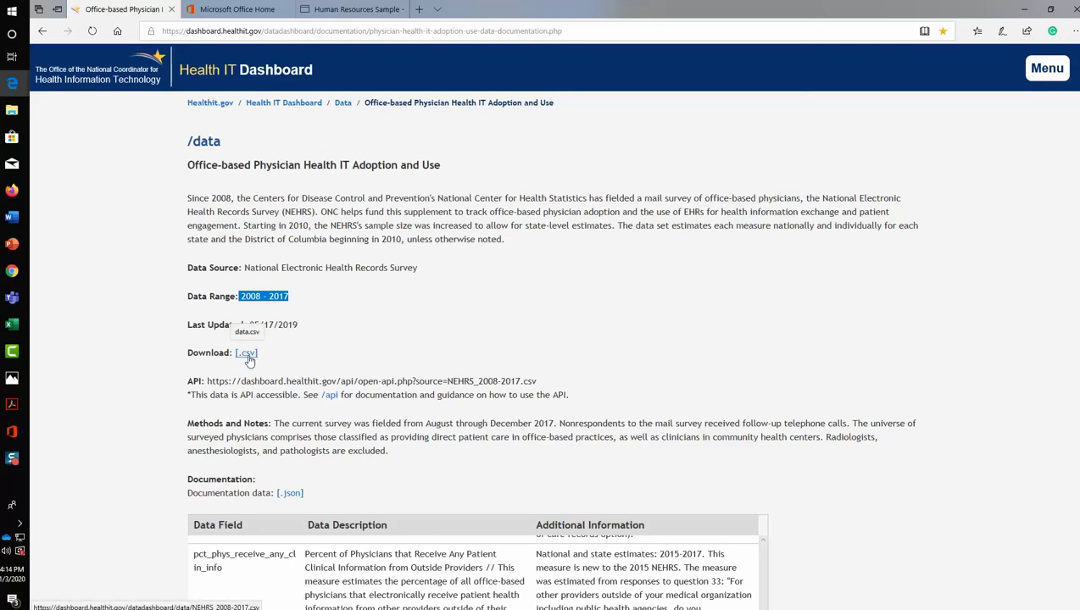
pyautogui.scroll(-1, 248, 360)
pyautogui.scroll(-1, 284, 361)
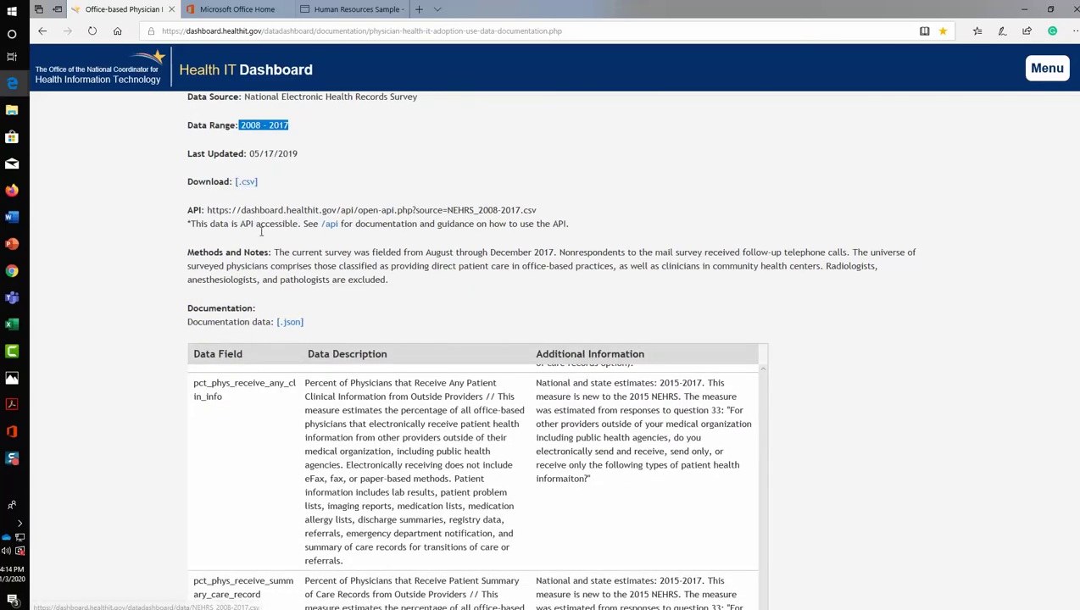
pyautogui.scroll(-1, 269, 305)
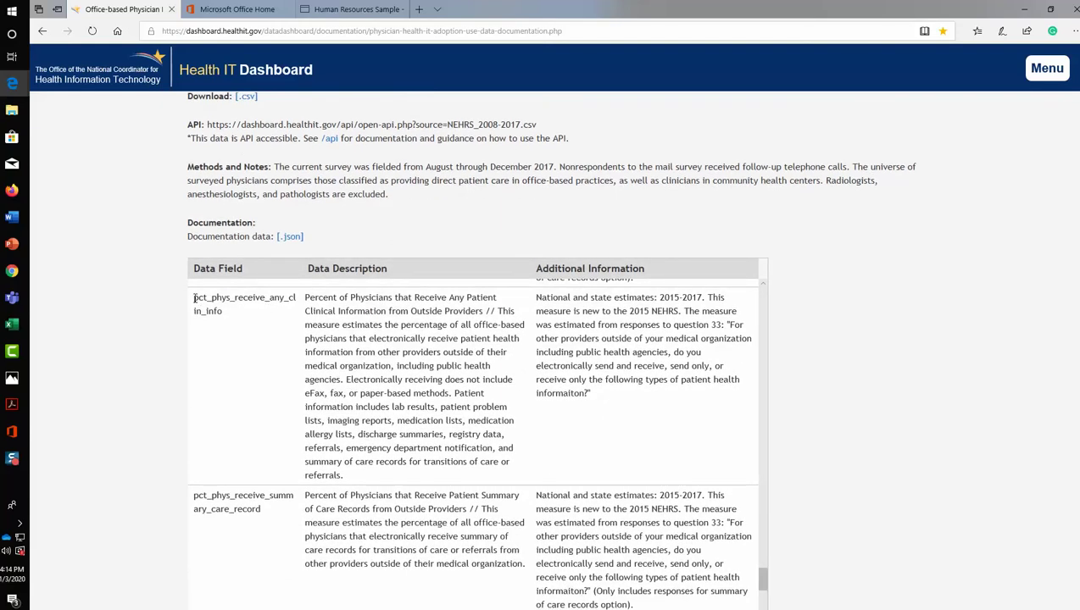
# - Highlight the pct_phys_receive_any_clin_info and pct_phys_integrate_any_clin_info fields and the question 34 wording
pyautogui.moveTo(194, 297); pyautogui.dragTo(219, 310)
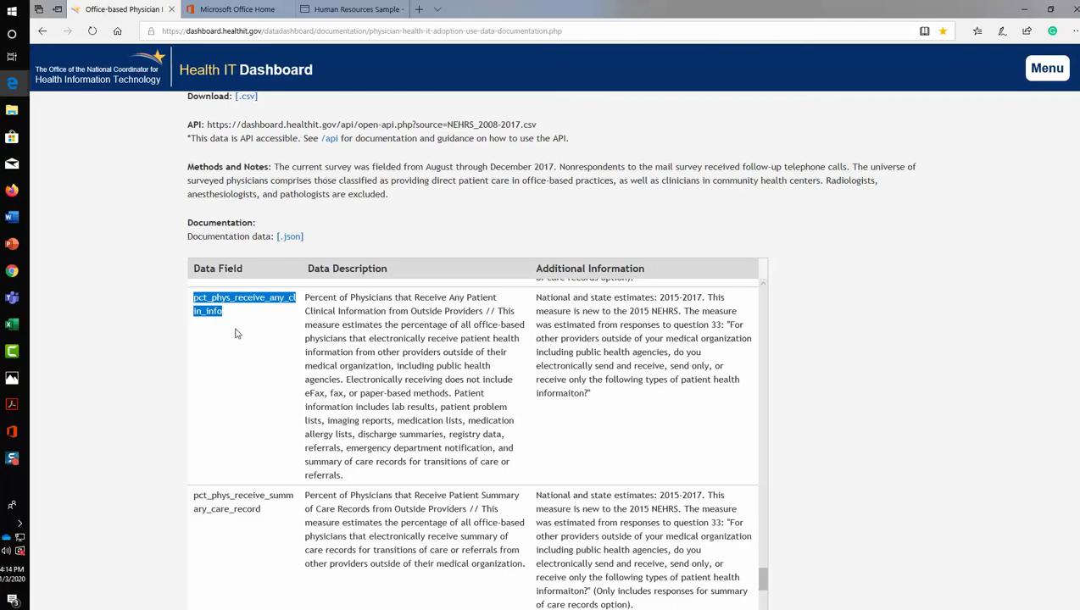
pyautogui.scroll(-3, 263, 343)
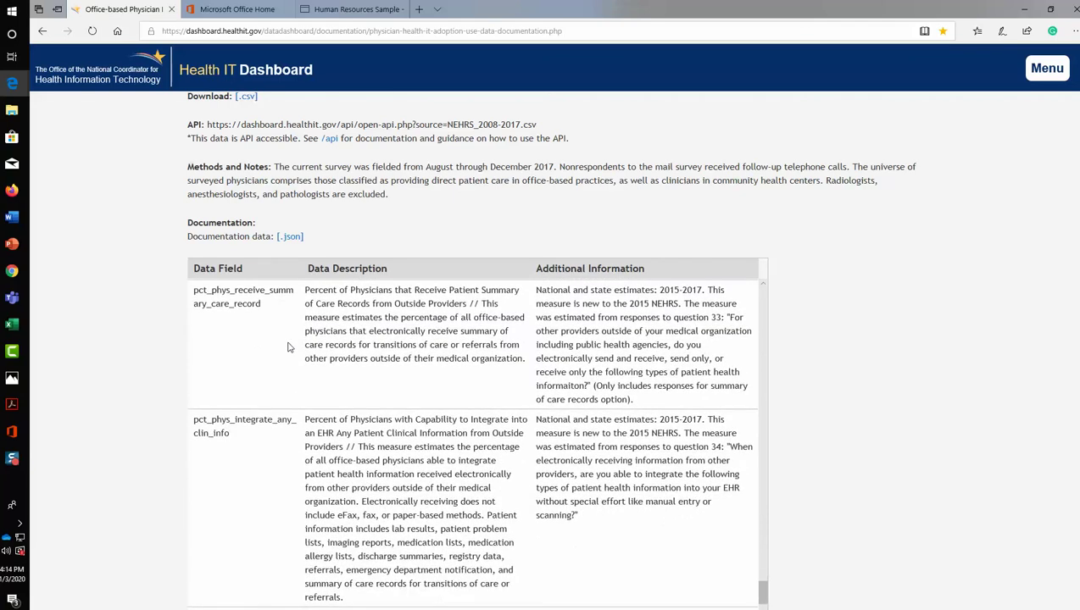
pyautogui.scroll(-1, 288, 347)
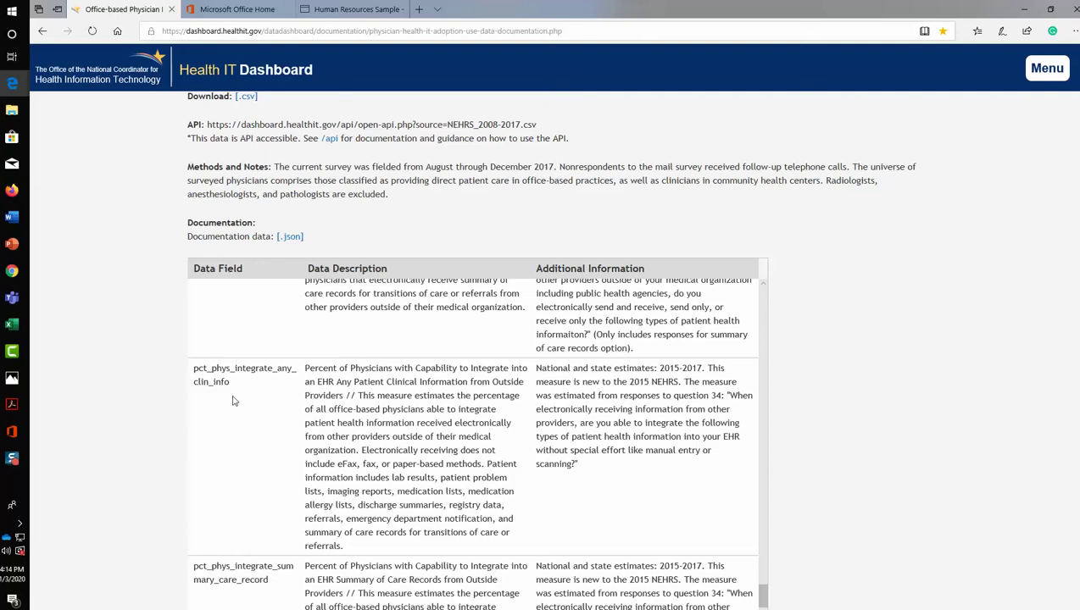
pyautogui.moveTo(195, 369); pyautogui.dragTo(256, 382)
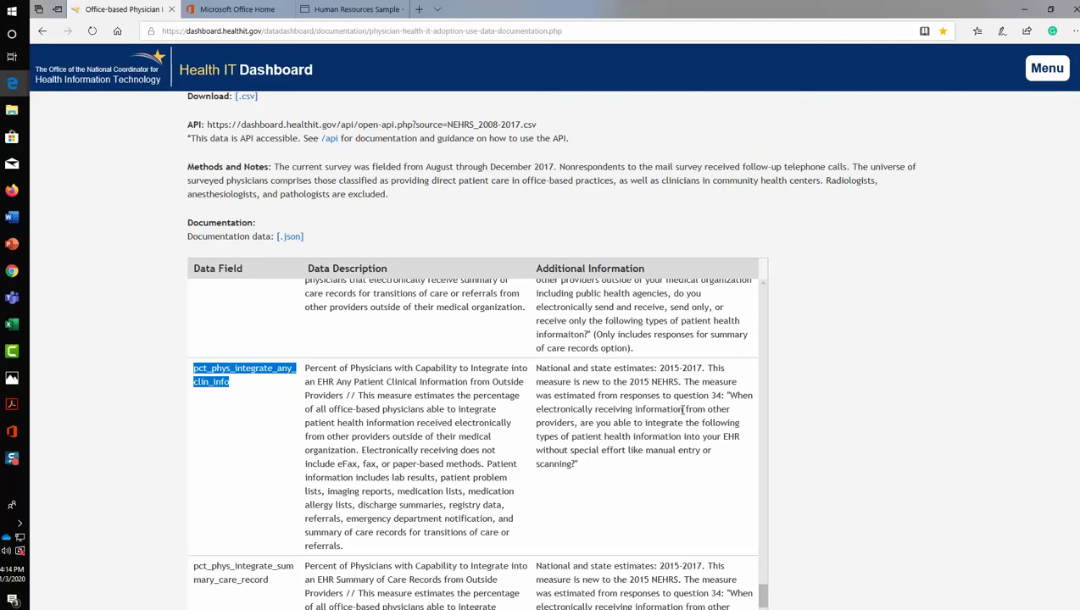
pyautogui.moveTo(684, 410); pyautogui.dragTo(700, 423)
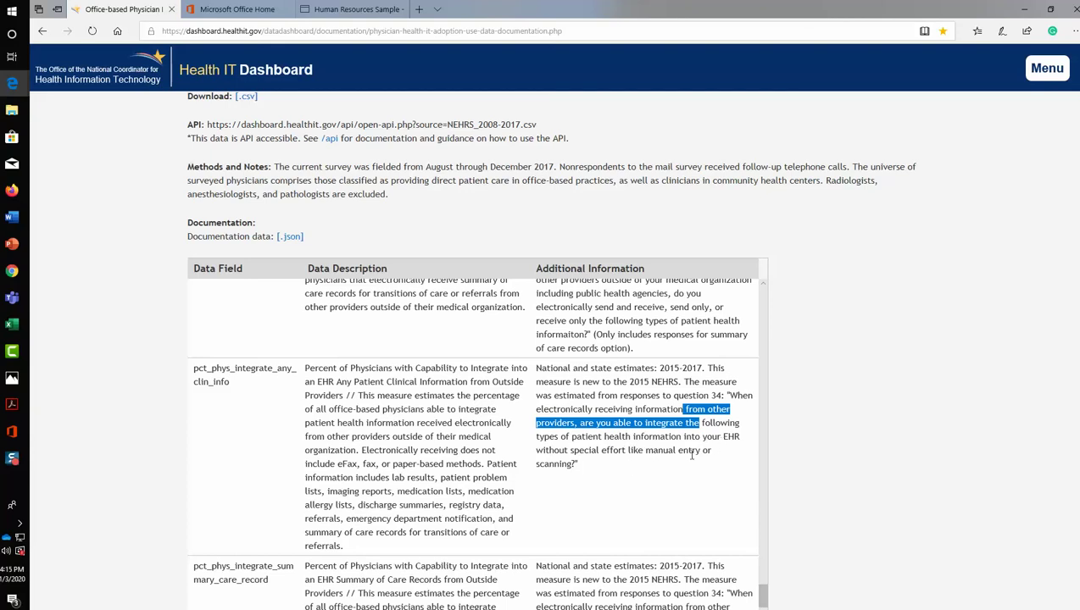
pyautogui.moveTo(590, 467); pyautogui.dragTo(532, 416)
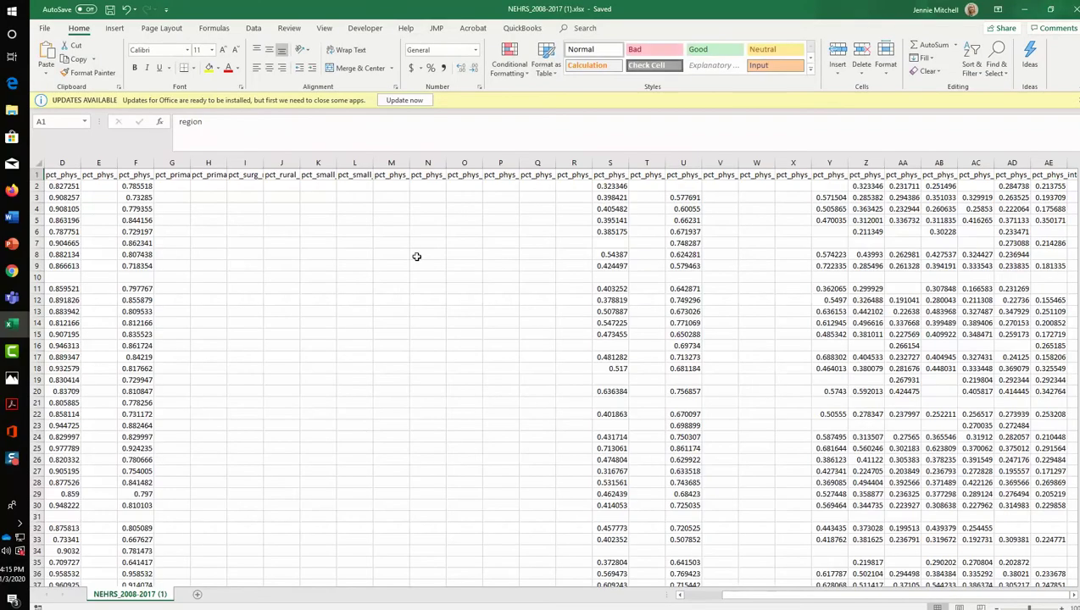
pyautogui.click(59, 175)
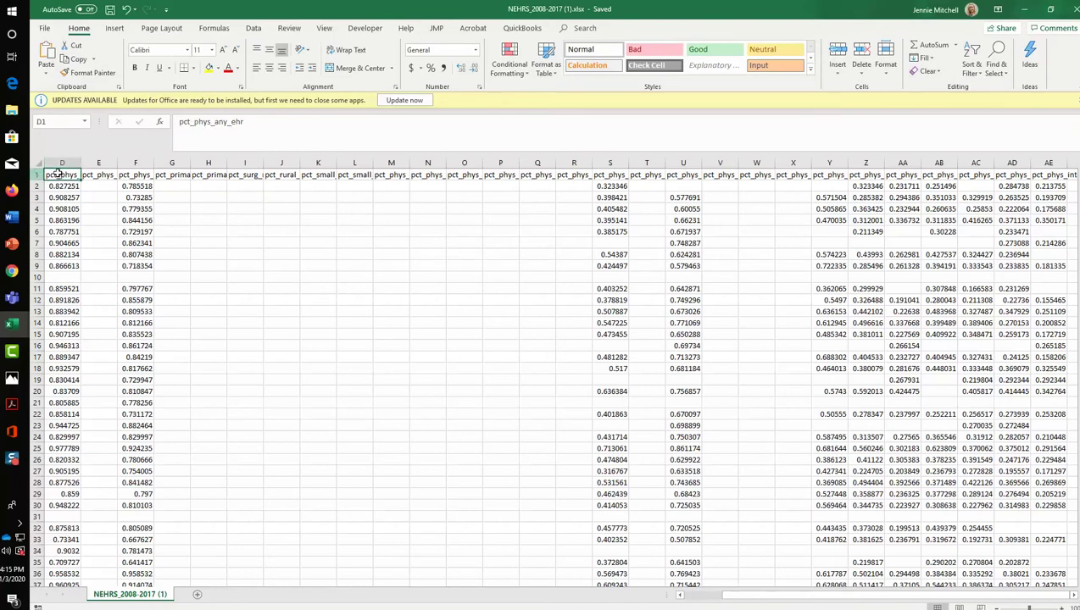
pyautogui.click(138, 175)
pyautogui.click(173, 174)
pyautogui.click(202, 174)
pyautogui.click(302, 176)
pyautogui.click(611, 187)
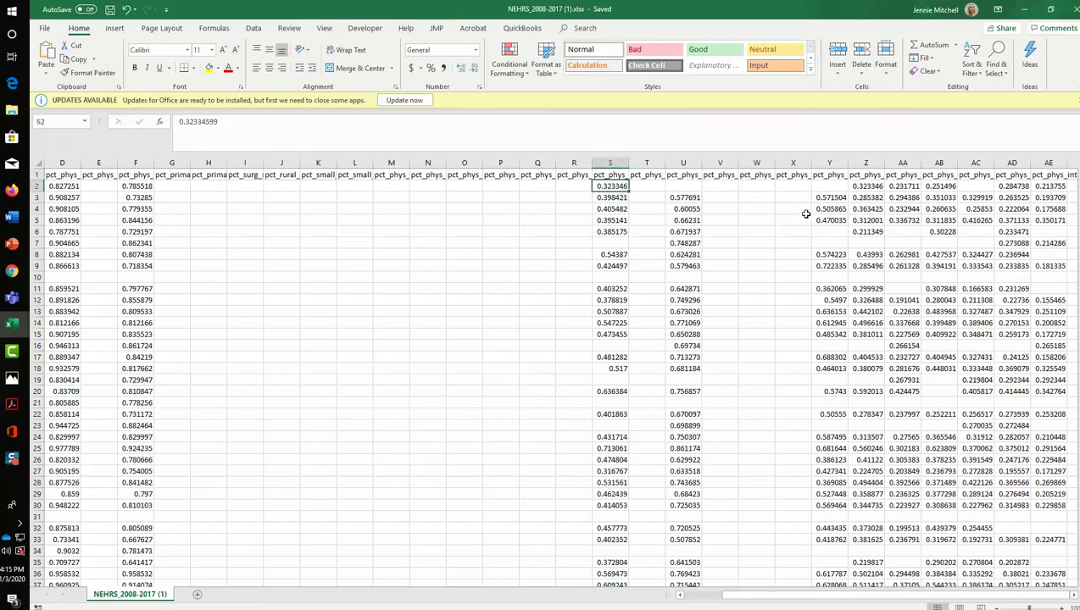
pyautogui.click(56, 175)
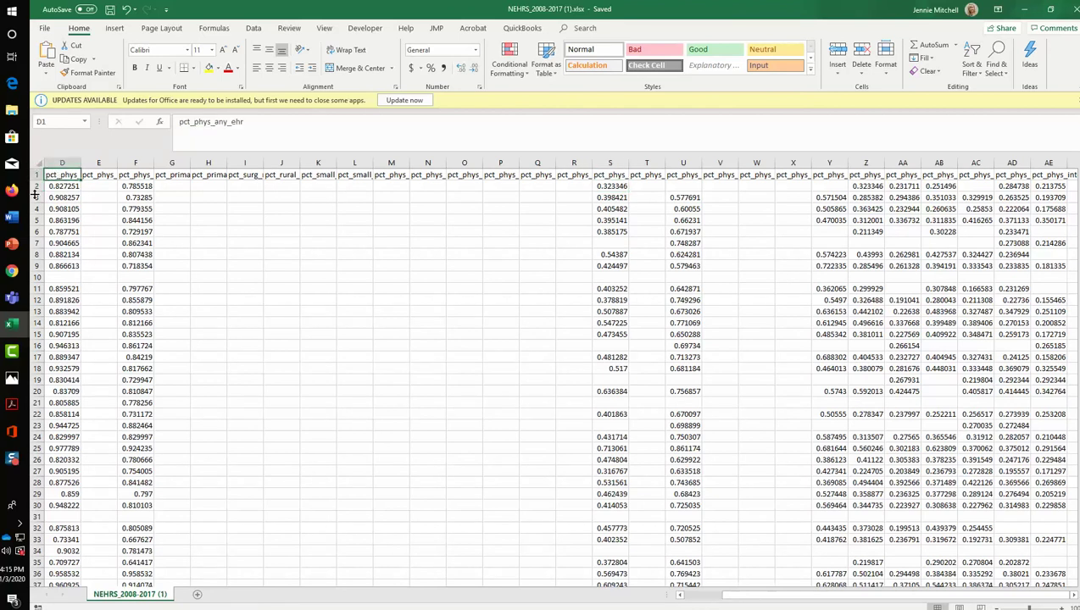
pyautogui.hotkey('ctrl', 'Home')
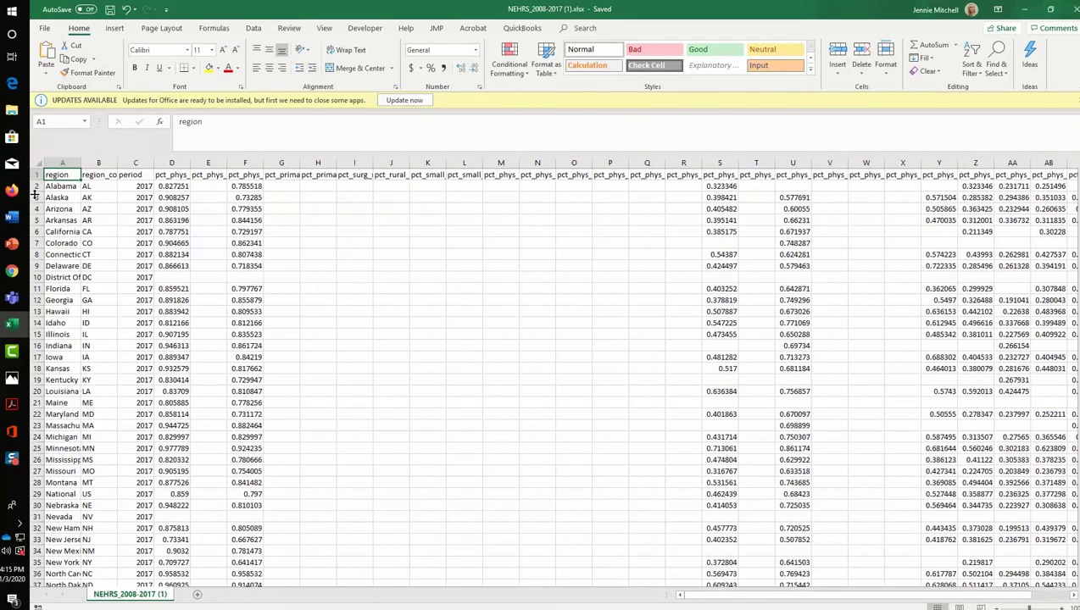
pyautogui.click(98, 177)
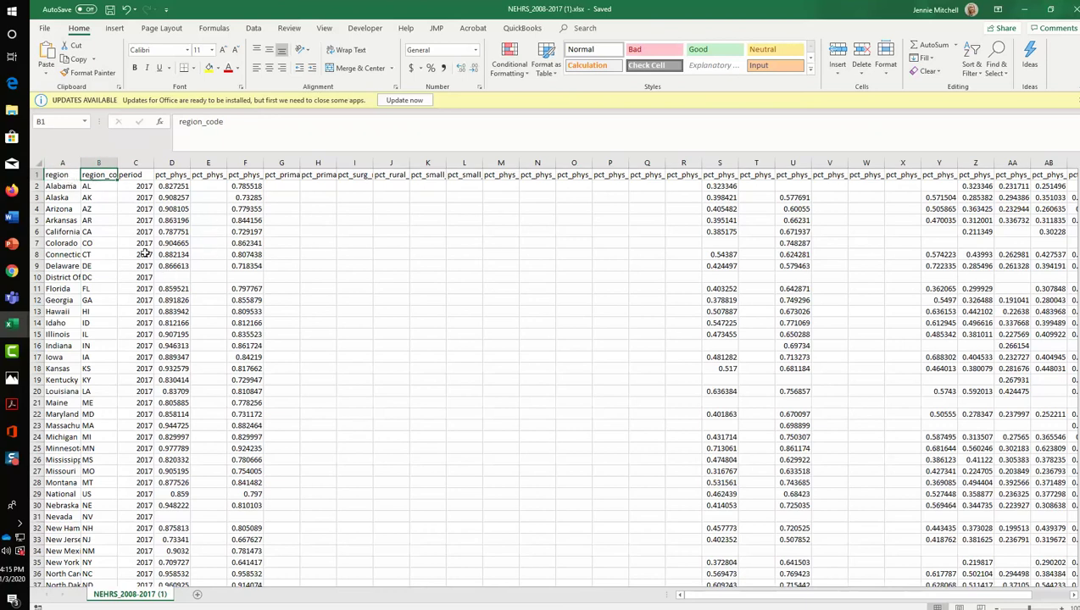
pyautogui.hotkey('ctrl', 'End')
pyautogui.scroll(-1, 77, 474)
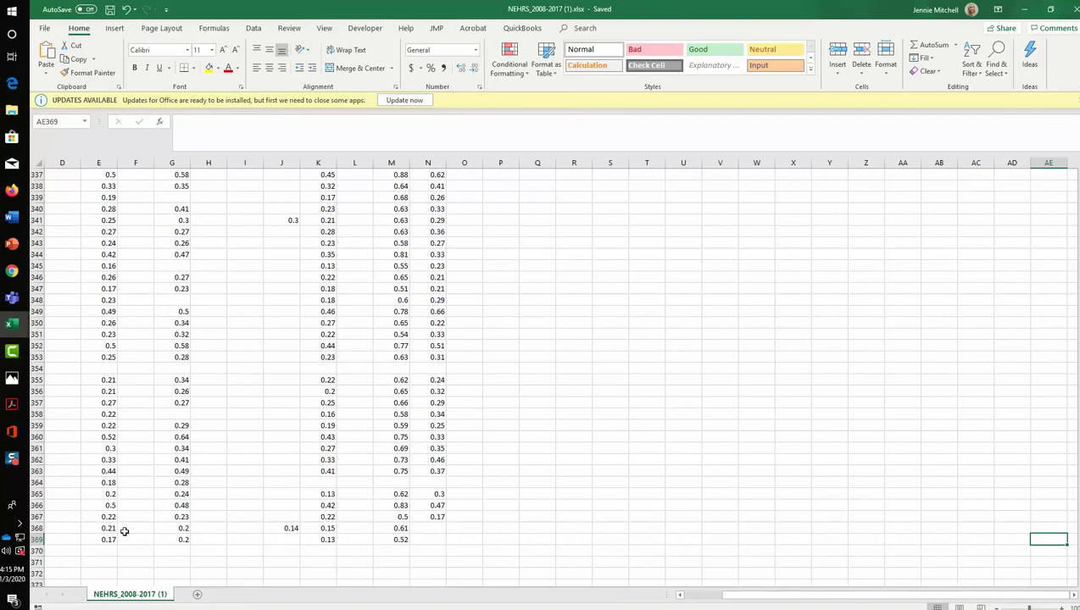
pyautogui.click(67, 540)
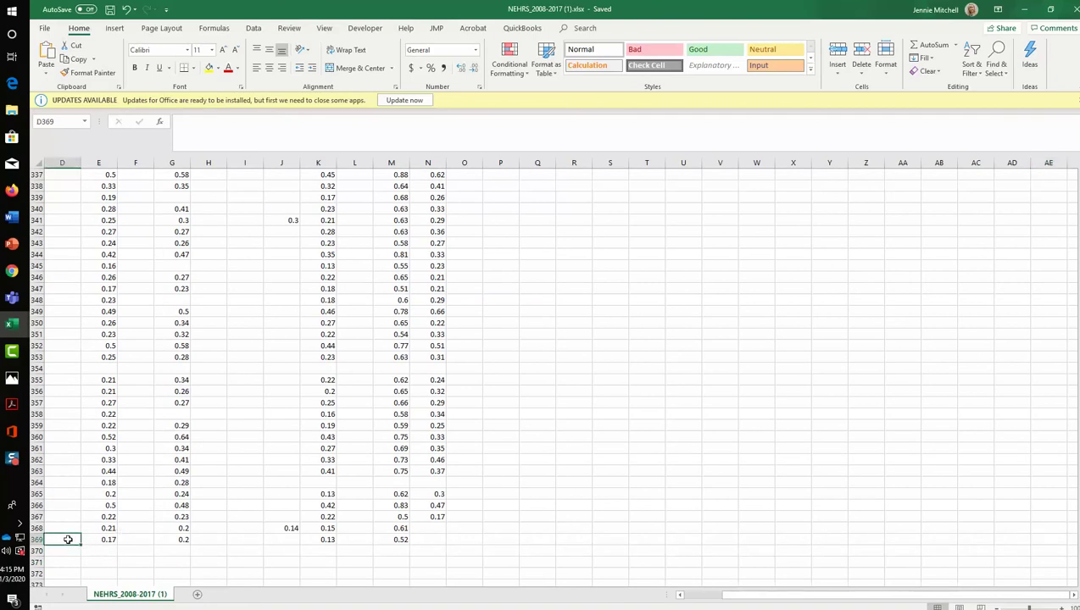
pyautogui.hotkey('ctrl', 'Home')
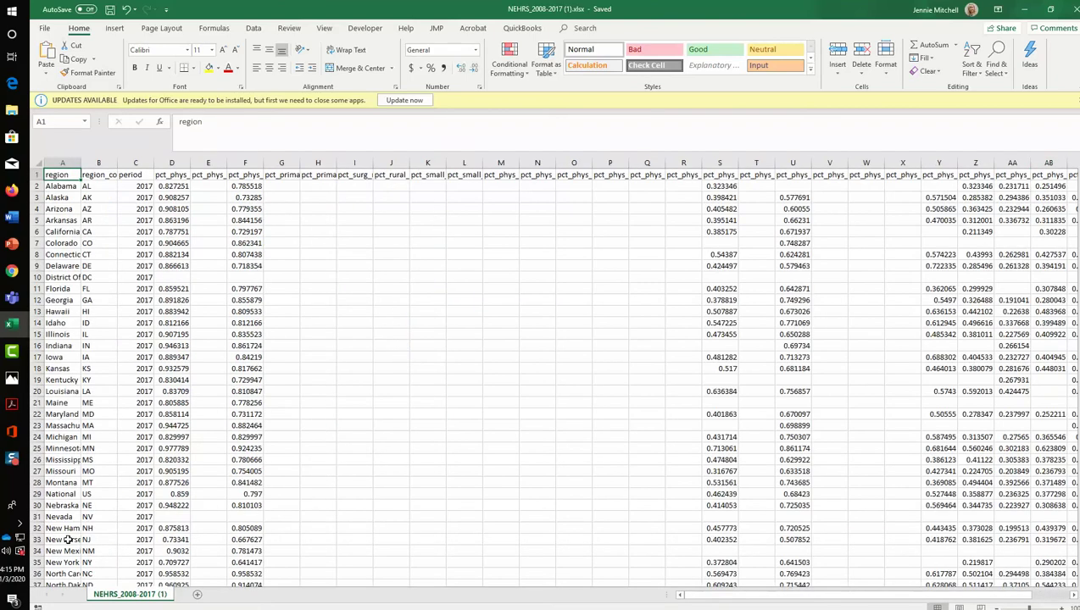
# - Close the Excel workbook, clear the page highlight, and scroll back to the documentation page's top
pyautogui.click(1074, 15)
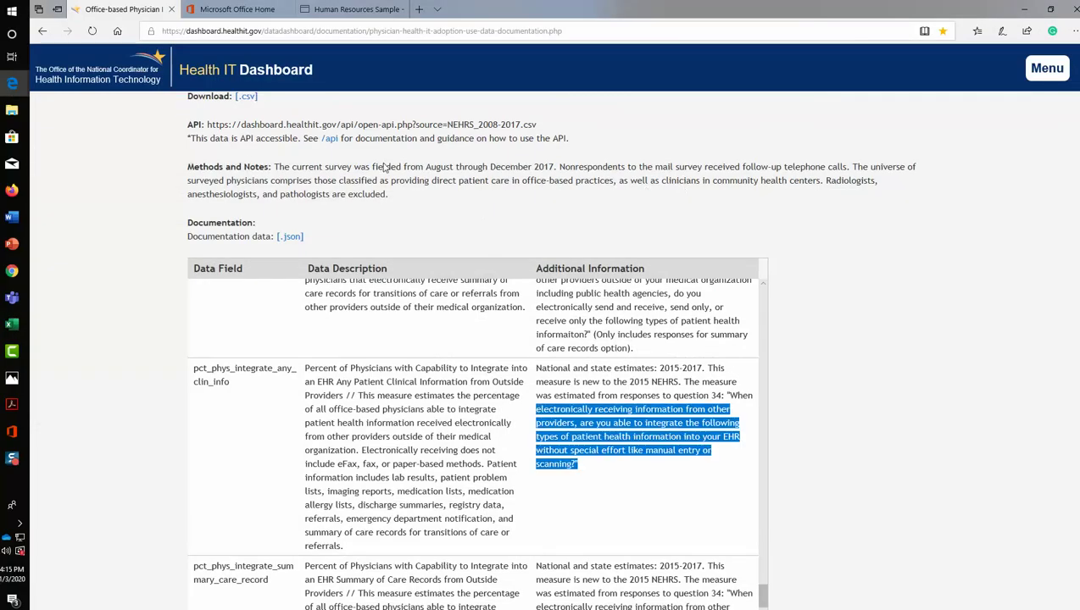
pyautogui.click(408, 198)
pyautogui.scroll(2, 321, 205)
pyautogui.scroll(2, 322, 205)
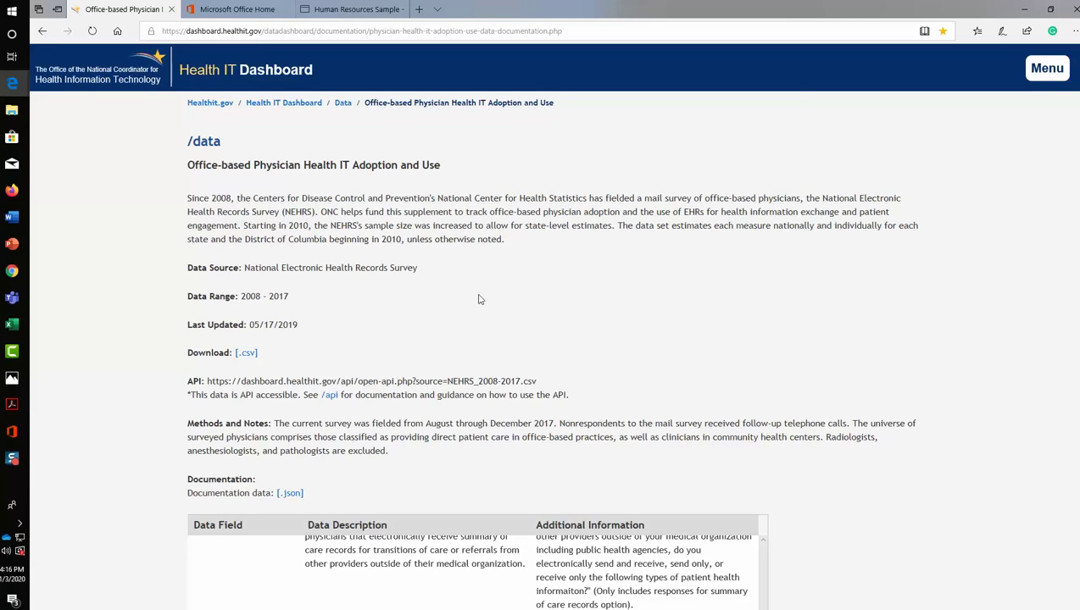
# - Launch Power BI from the Microsoft Office Home page
pyautogui.click(272, 15)
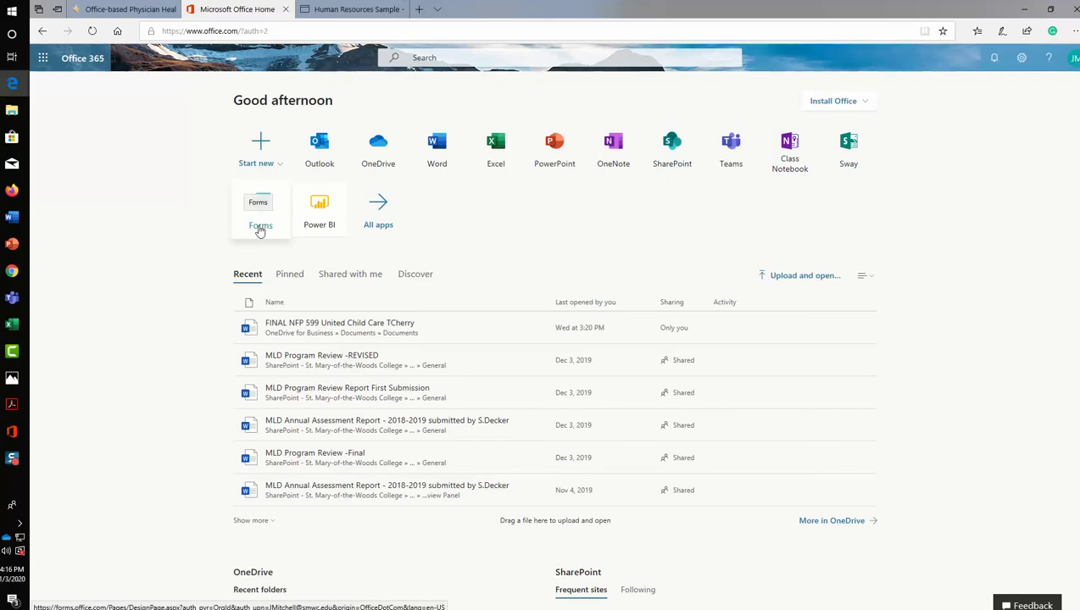
pyautogui.click(260, 229)
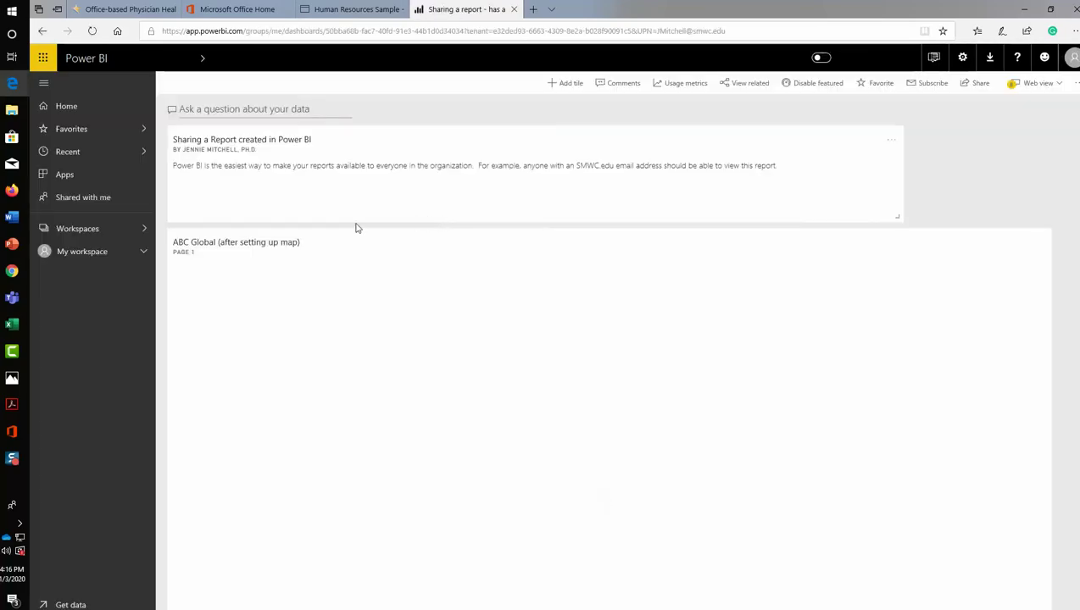
# - List My workspace's datasets, highlight NEHRS_2008-2017 (1), and restore the browser window down
pyautogui.click(93, 253)
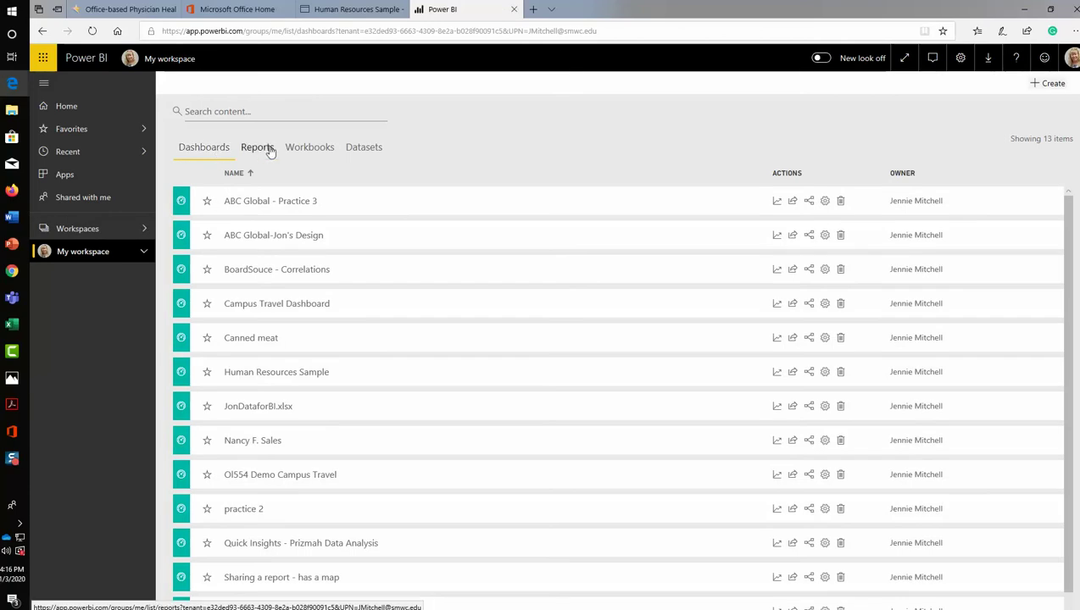
pyautogui.click(366, 148)
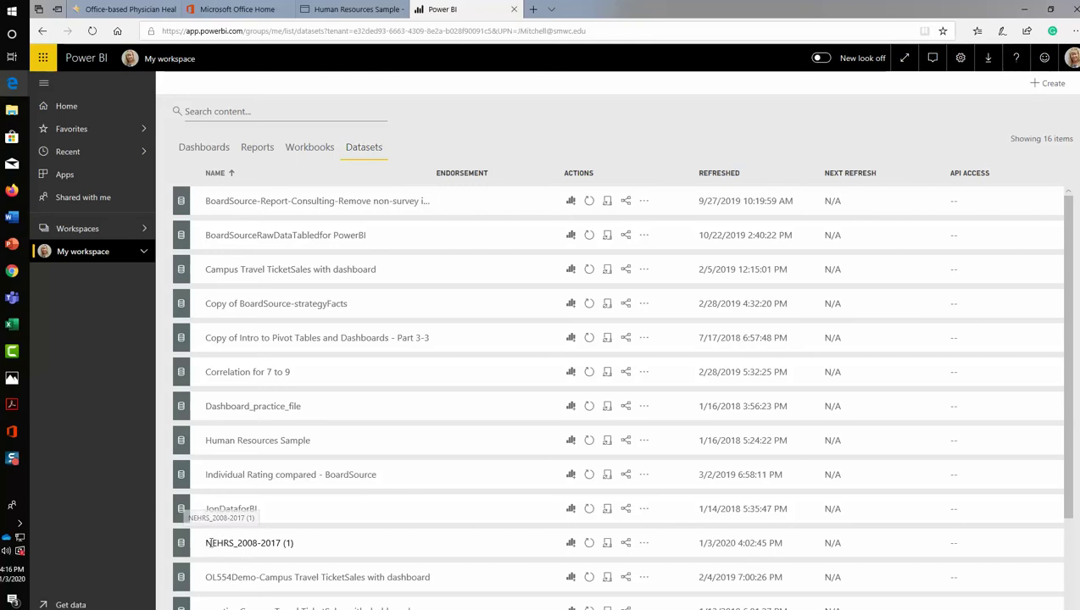
pyautogui.moveTo(206, 542); pyautogui.dragTo(321, 545)
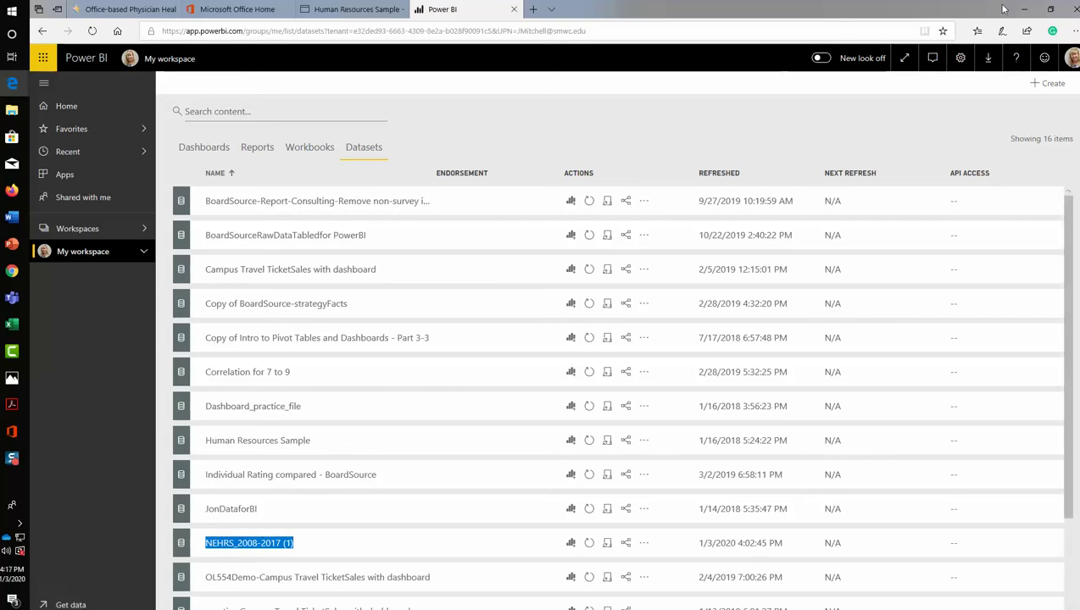
pyautogui.click(1052, 9)
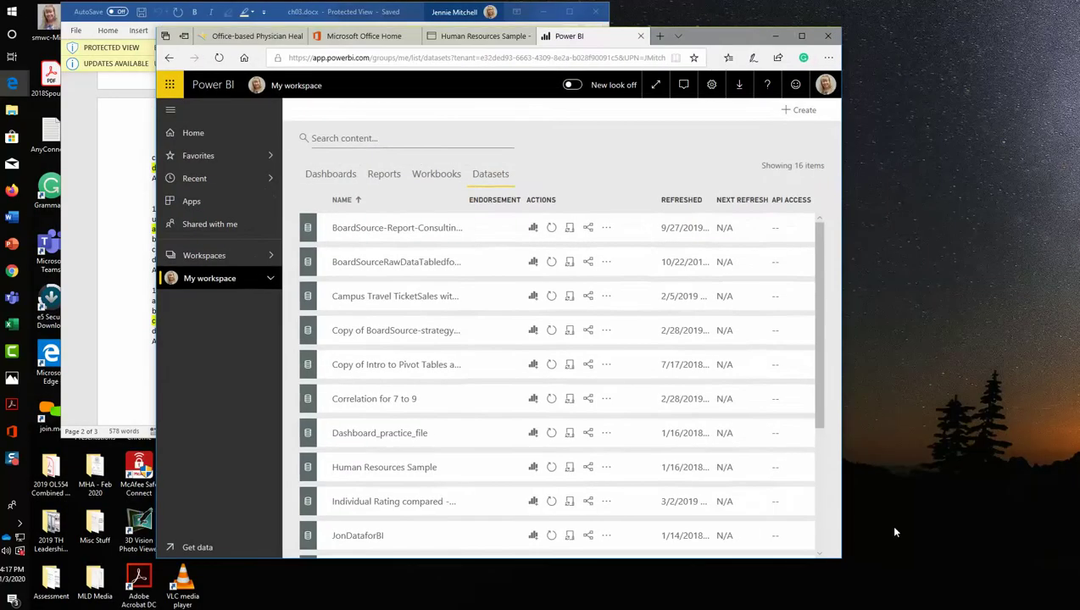
# - Resize the browser to full width with the workspace sidebar visible, then go to Get Data
pyautogui.moveTo(842, 556); pyautogui.dragTo(884, 564)
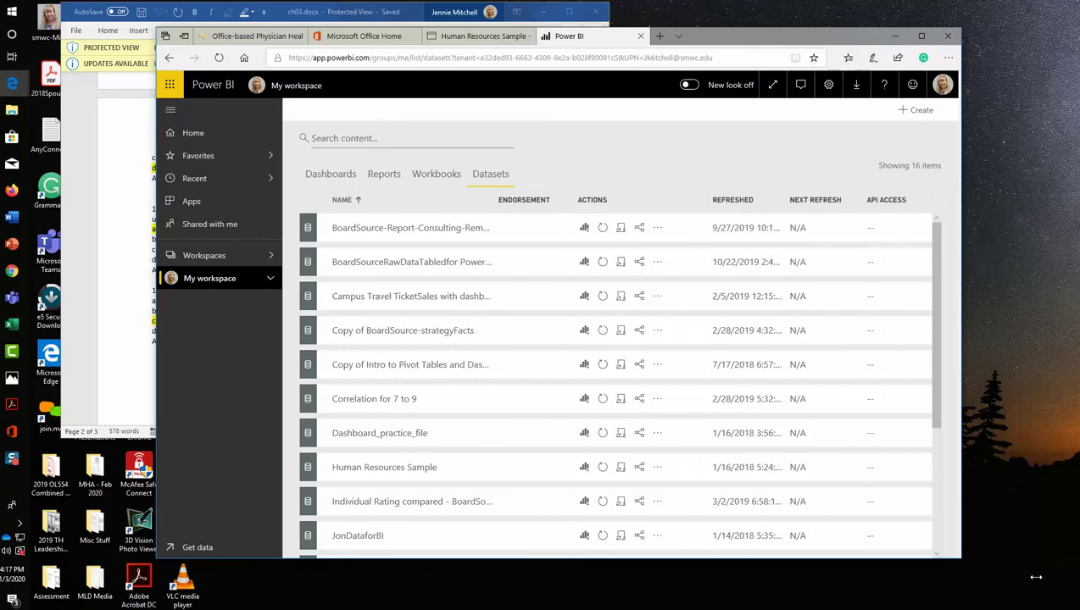
pyautogui.moveTo(1040, 577); pyautogui.dragTo(1068, 578)
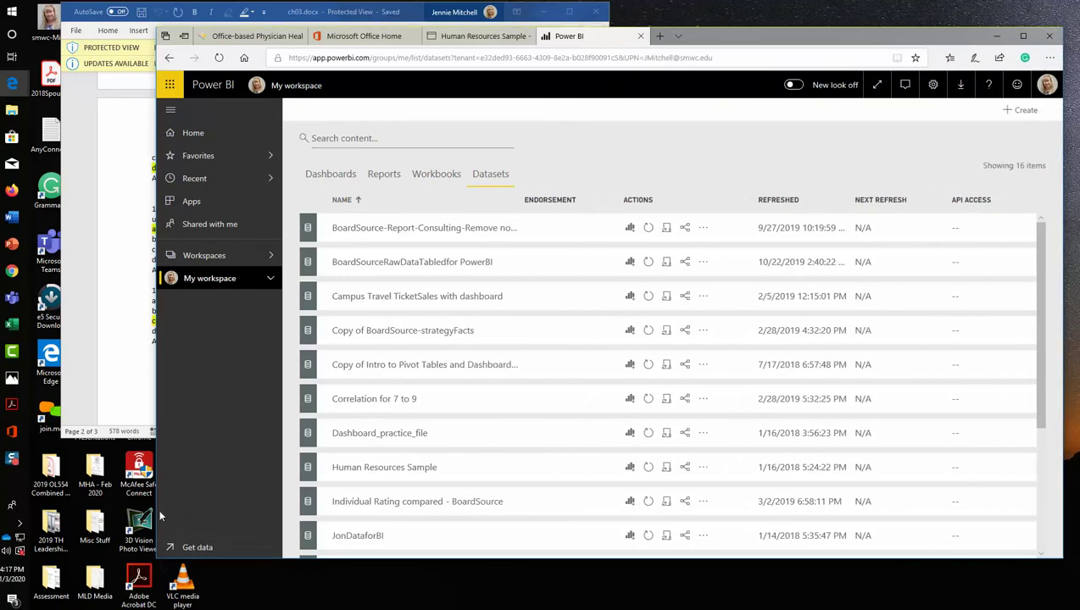
pyautogui.moveTo(154, 498); pyautogui.dragTo(30, 498)
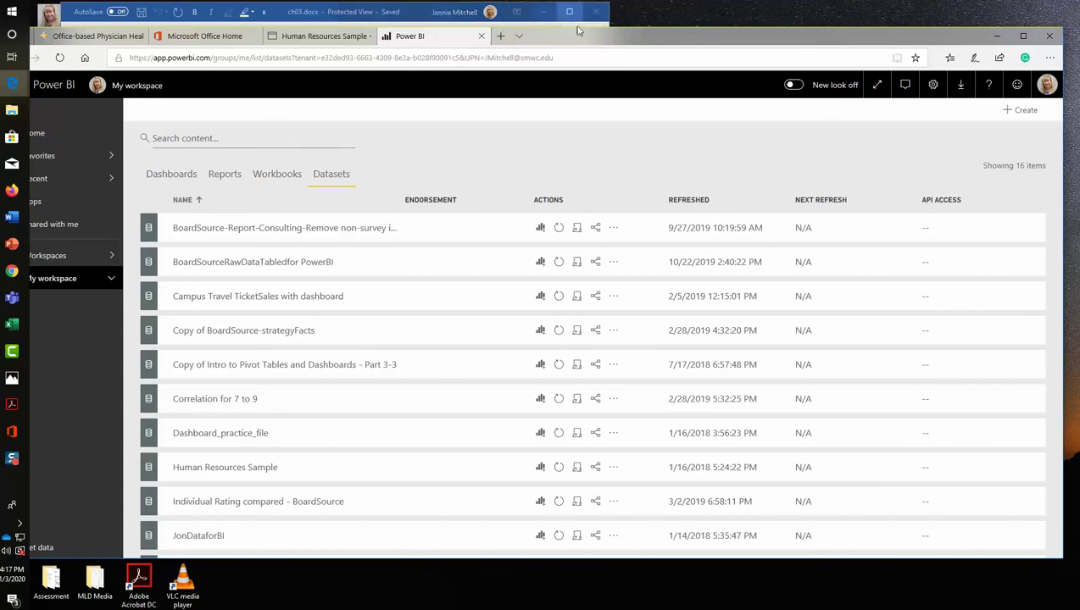
pyautogui.moveTo(579, 35); pyautogui.dragTo(597, 36)
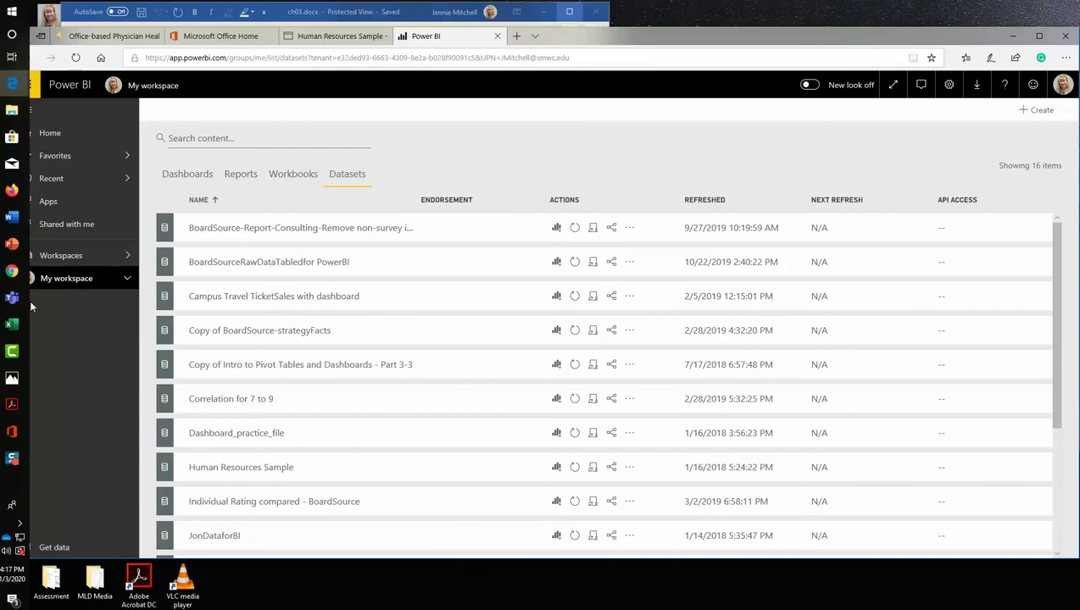
pyautogui.moveTo(27, 307); pyautogui.dragTo(45, 315)
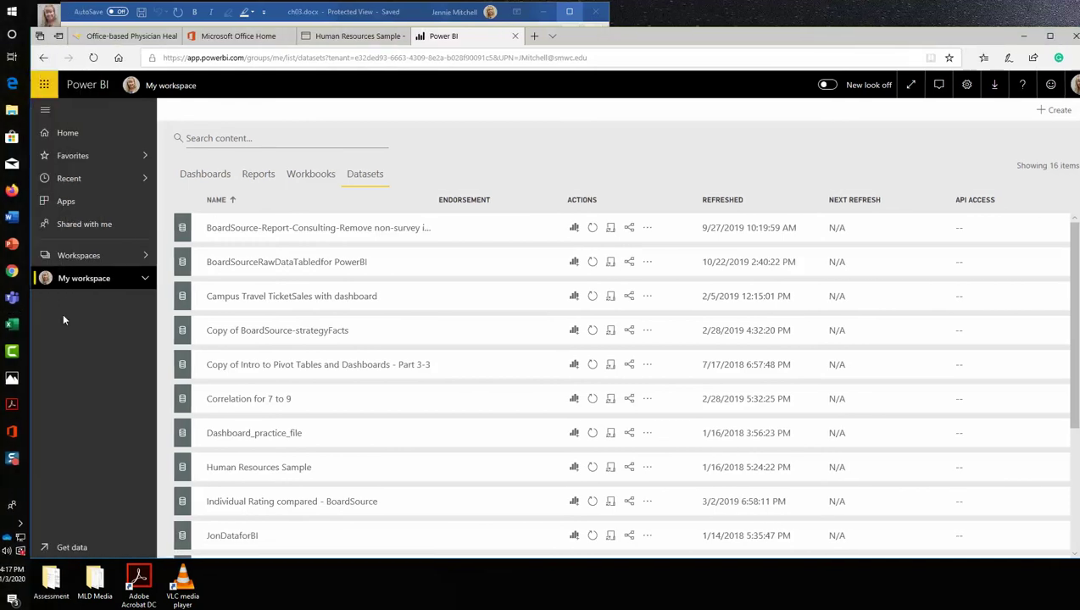
pyautogui.click(74, 549)
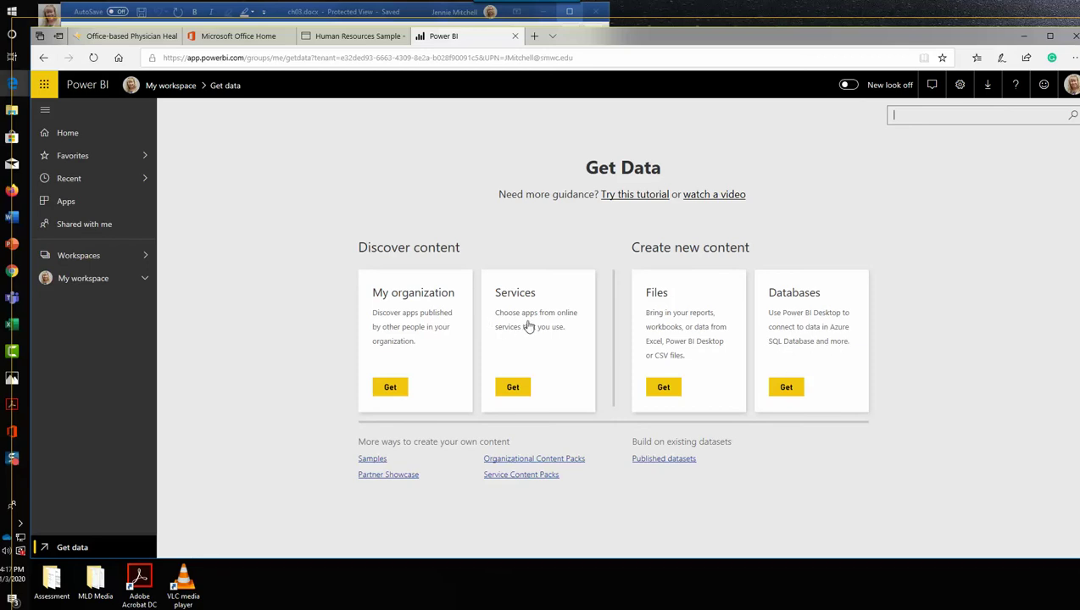
# - Choose Files then Local File to browse the MHA560 folder
pyautogui.click(663, 388)
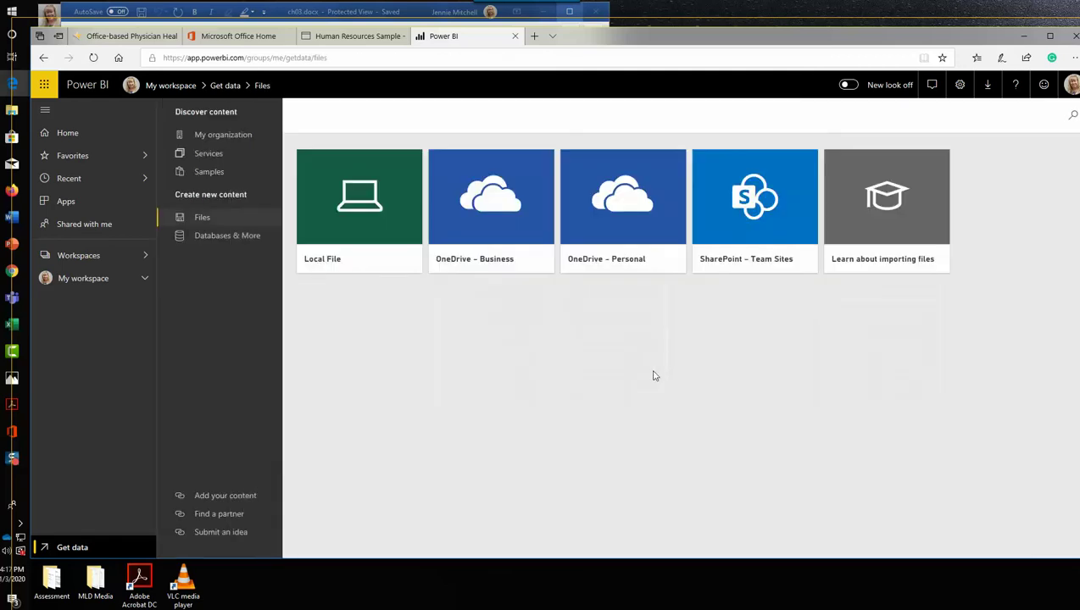
pyautogui.click(376, 214)
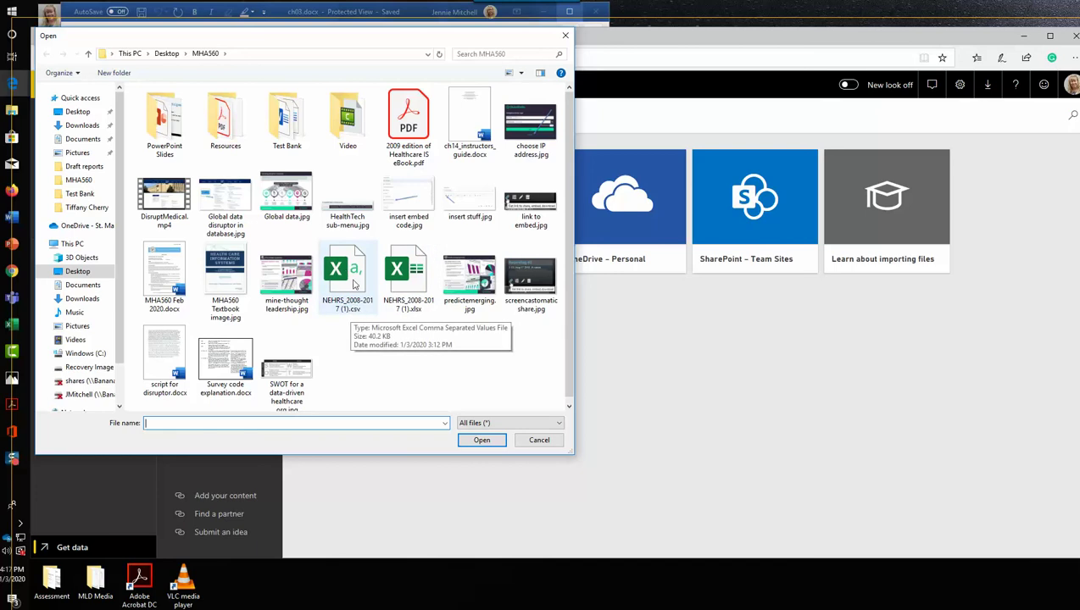
# - Upload NEHRS_2008-2017 (1).csv, replacing the existing NEHRS dataset
pyautogui.click(354, 284)
pyautogui.click(481, 440)
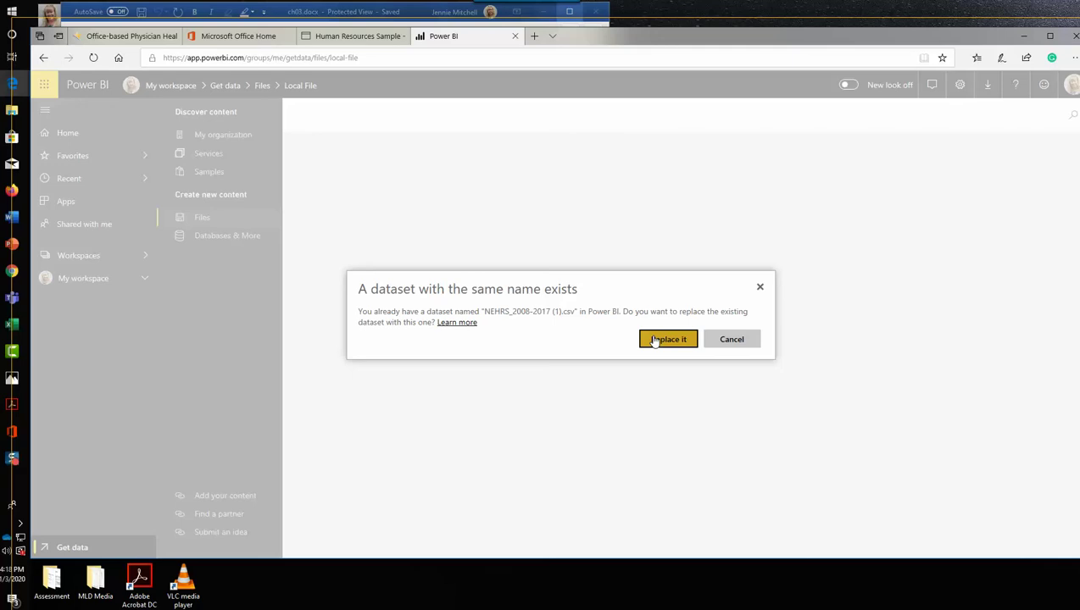
pyautogui.click(668, 340)
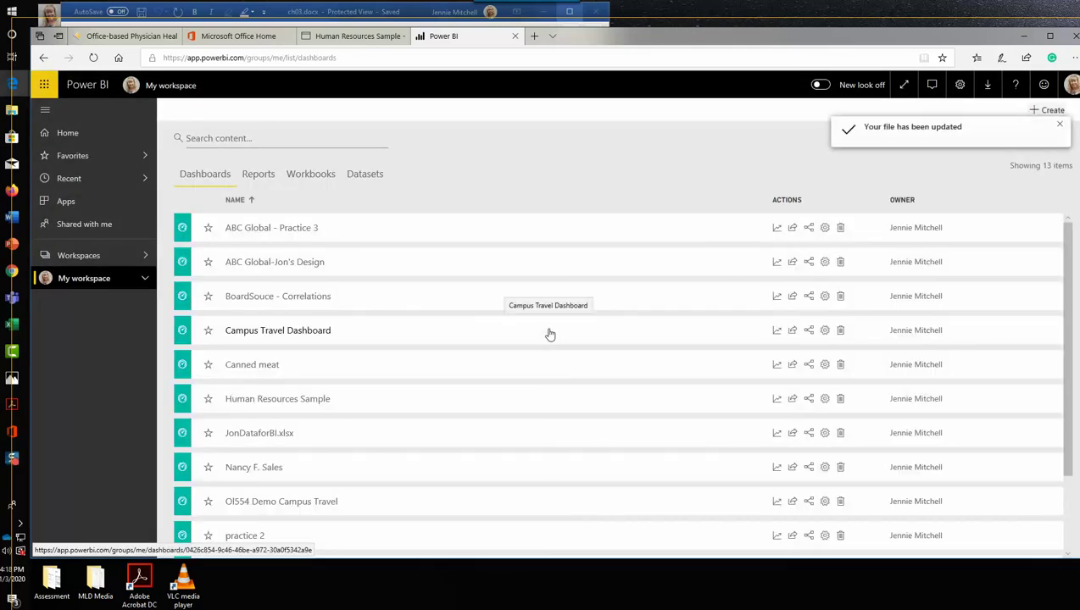
# - Locate the refreshed NEHRS_2008-2017 (1) in the Datasets list and open its more-actions menu
pyautogui.click(364, 174)
pyautogui.scroll(-4, 381, 403)
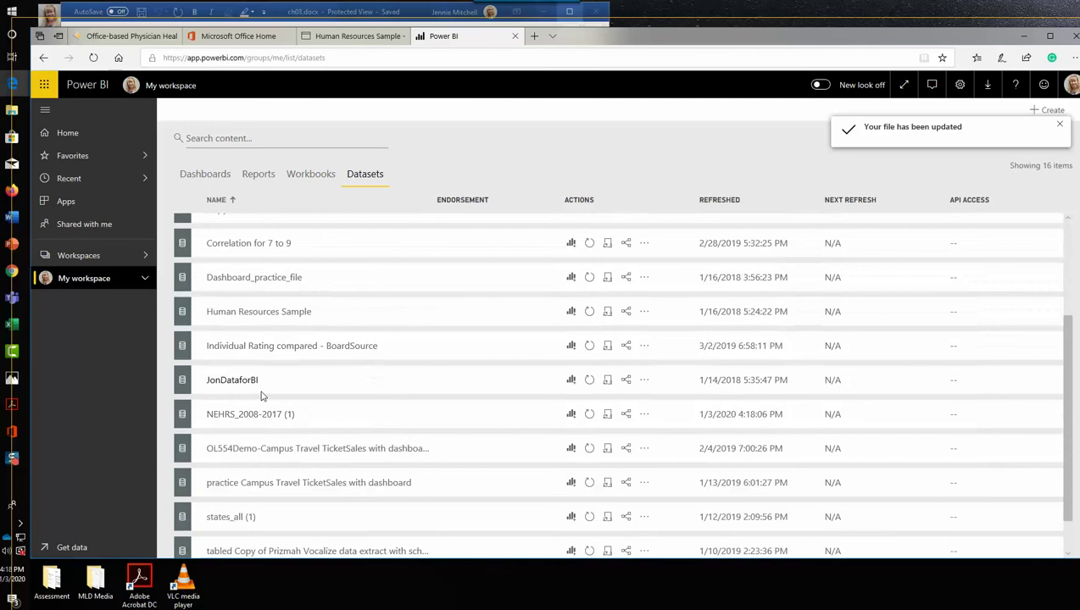
pyautogui.moveTo(205, 415); pyautogui.dragTo(321, 414)
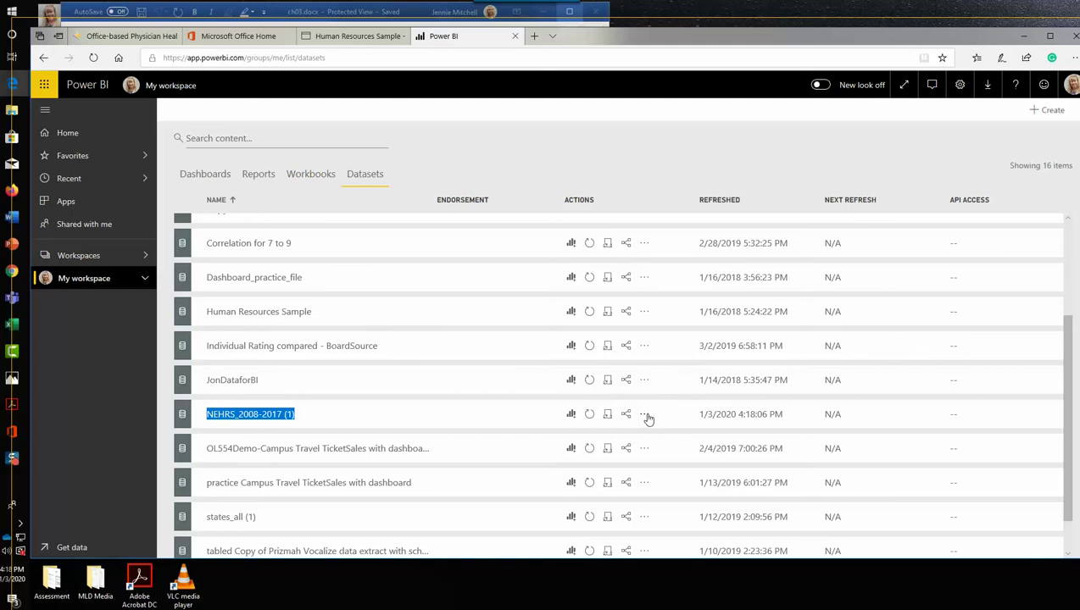
pyautogui.click(644, 416)
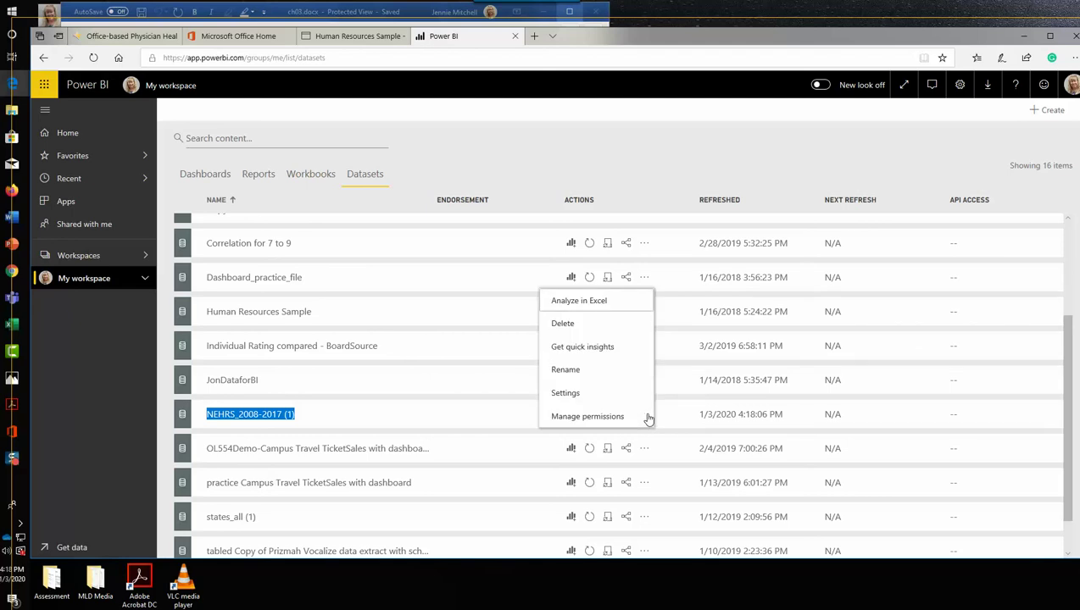
pyautogui.click(622, 348)
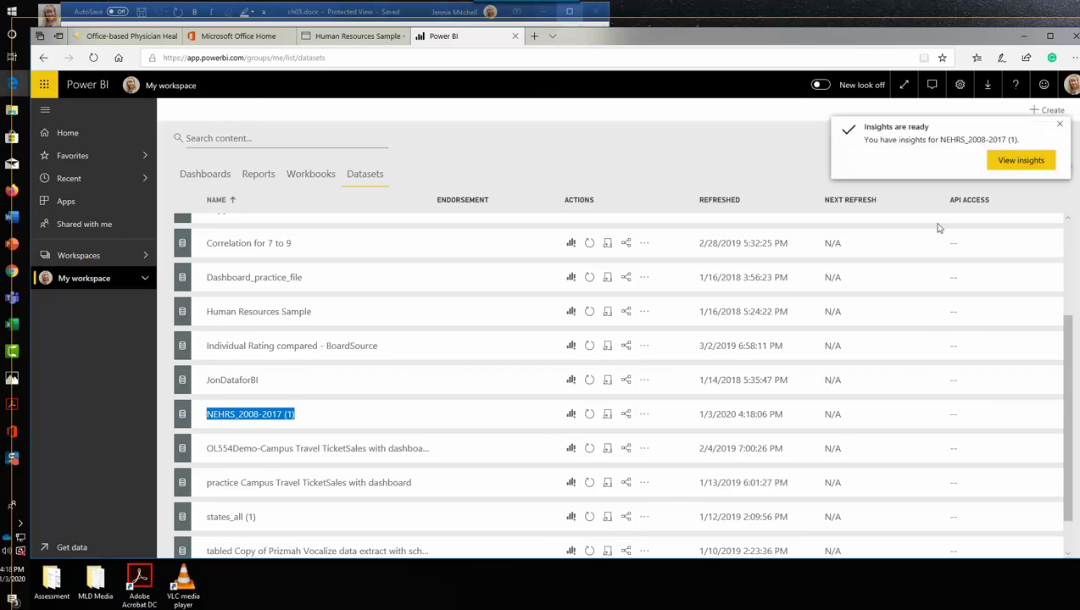
pyautogui.click(1023, 161)
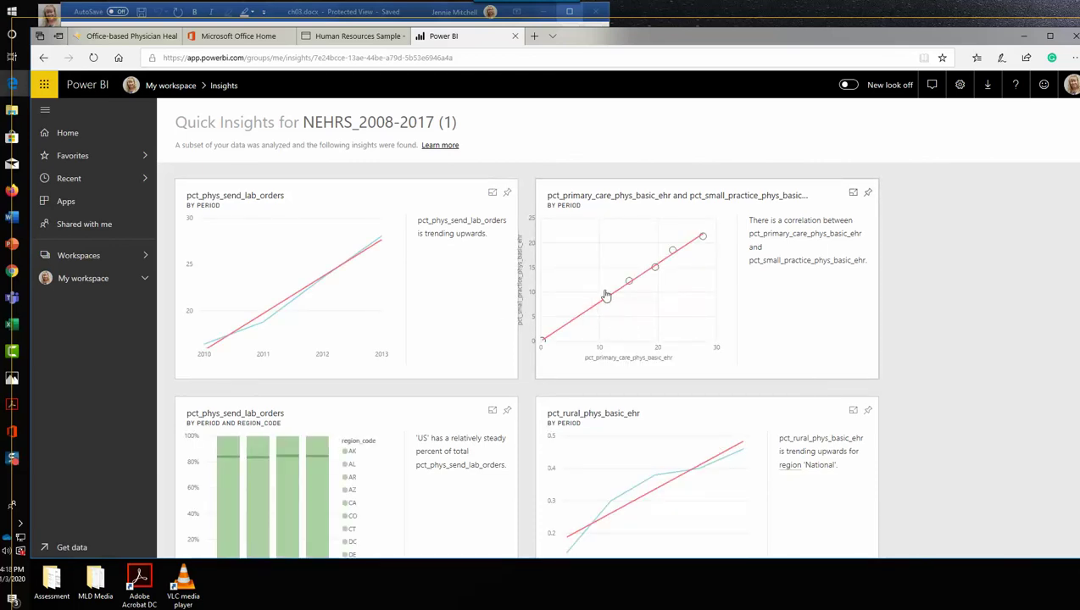
pyautogui.scroll(-5, 491, 382)
pyautogui.scroll(-1, 366, 362)
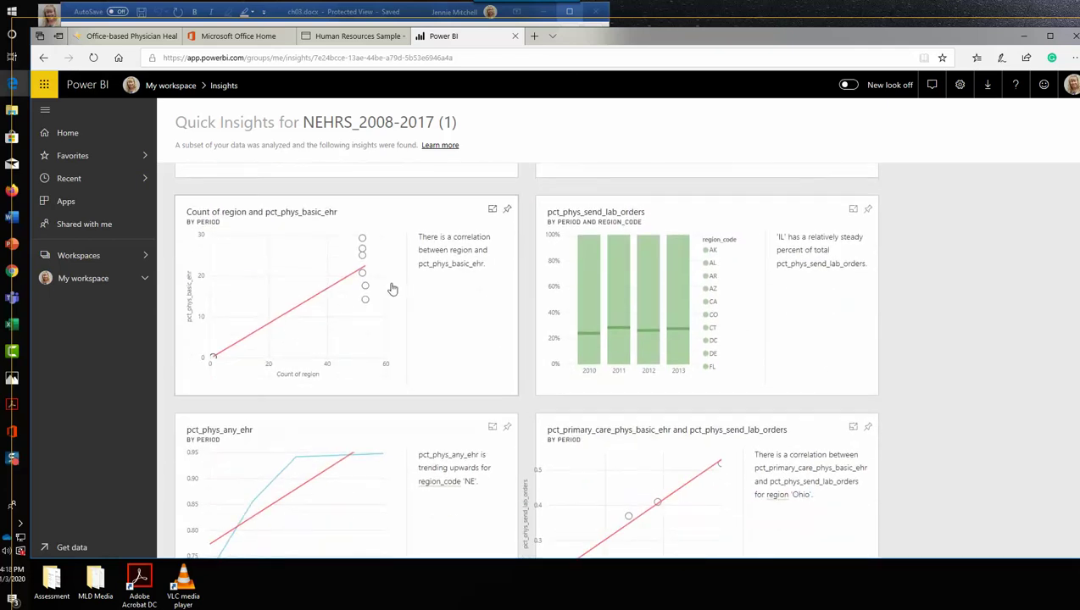
pyautogui.scroll(-3, 395, 292)
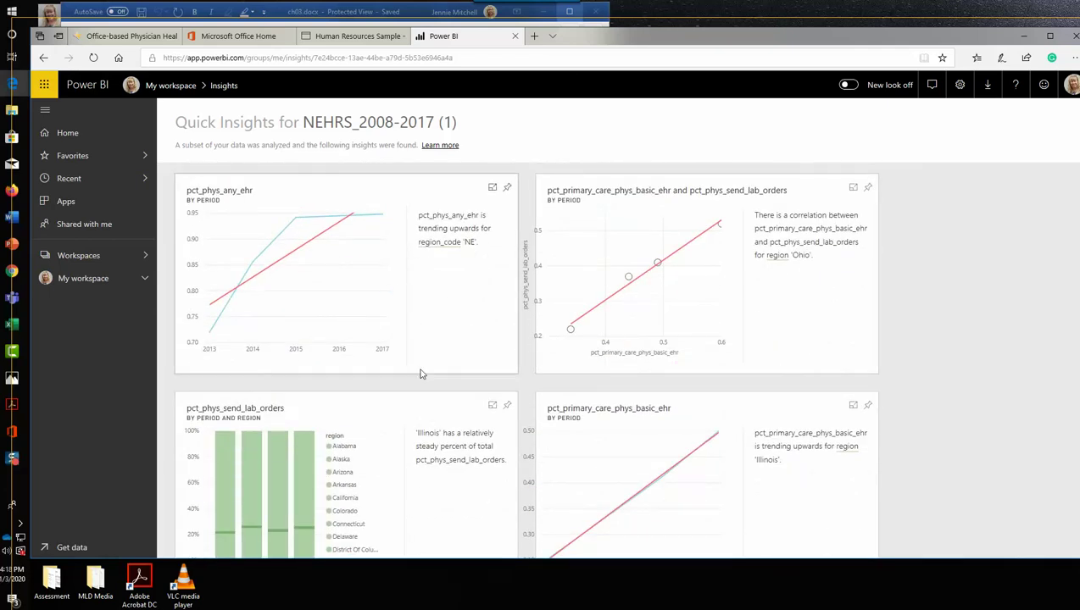
pyautogui.scroll(-5, 420, 375)
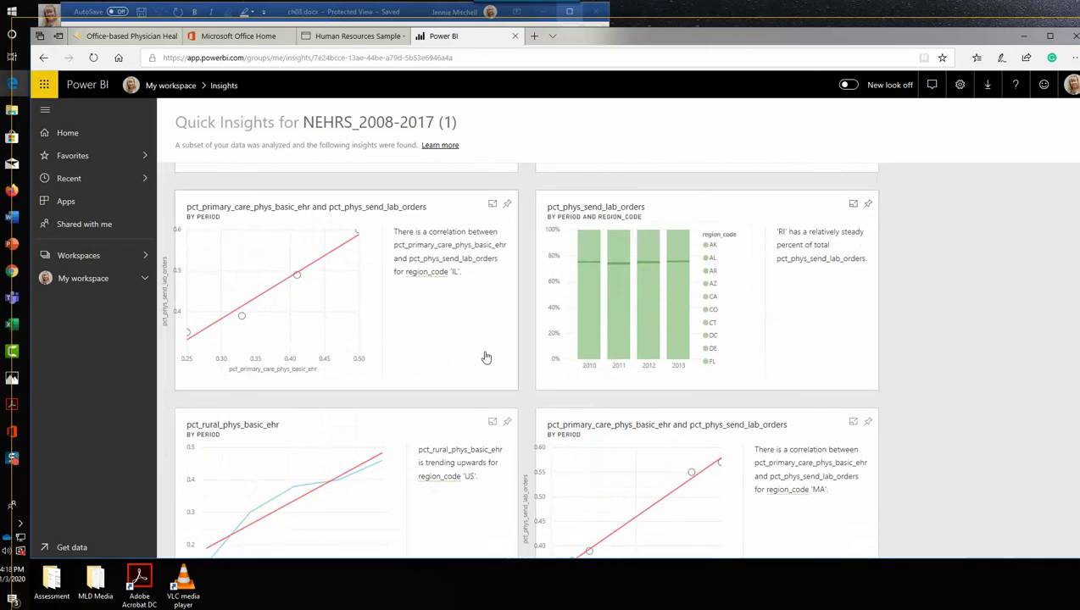
pyautogui.scroll(-3, 407, 381)
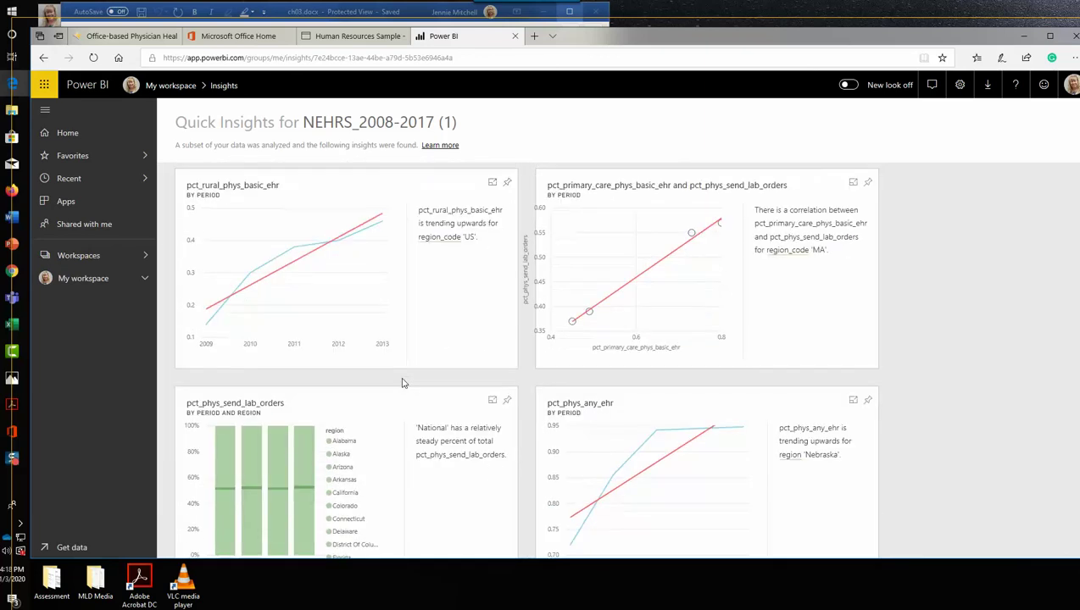
pyautogui.scroll(-5, 402, 383)
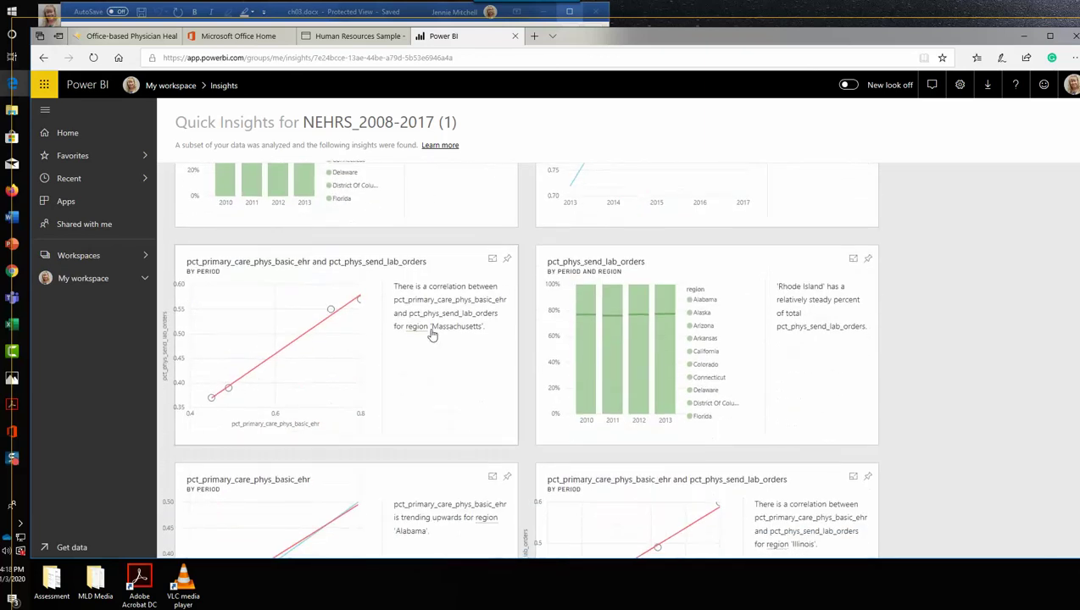
pyautogui.scroll(-3, 480, 404)
pyautogui.scroll(-3, 480, 404)
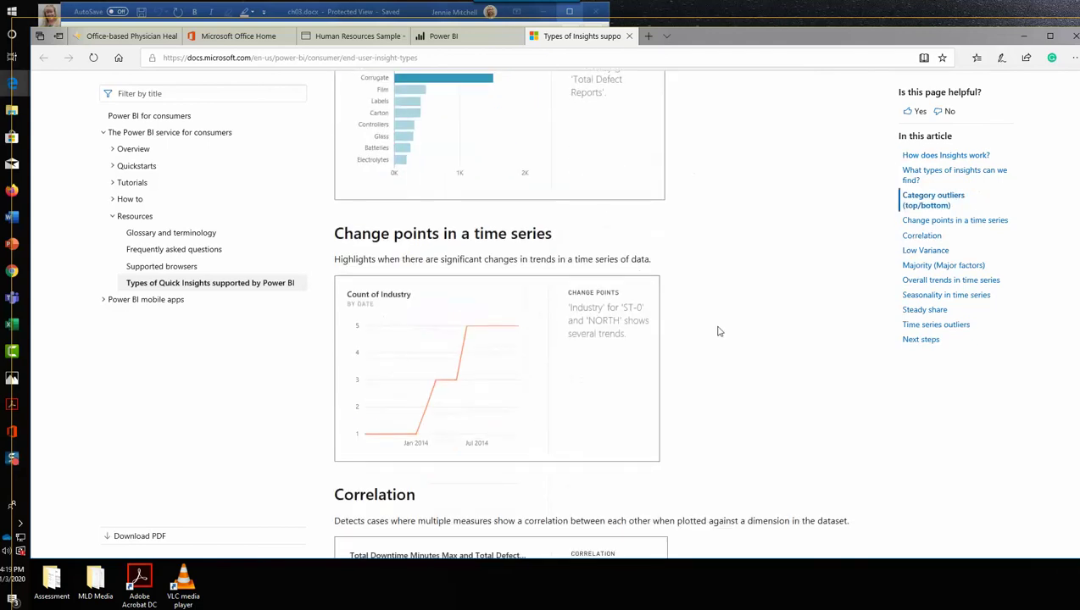
# - Read through the Types of Quick Insights article, then close it to return to the NEHRS insights
pyautogui.scroll(-3, 718, 331)
pyautogui.scroll(-6, 718, 332)
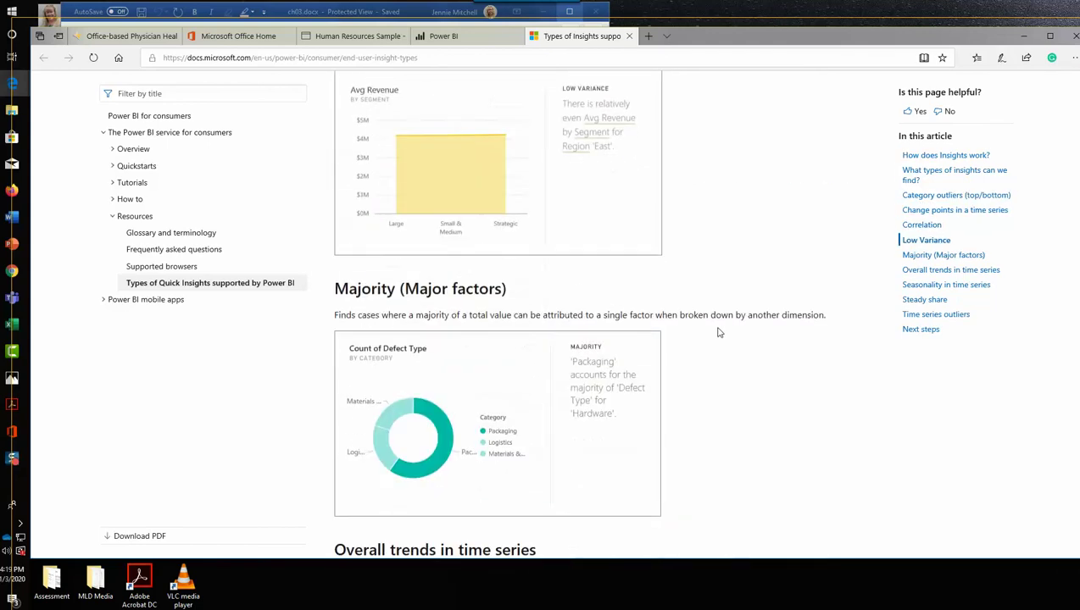
pyautogui.scroll(-3, 718, 332)
pyautogui.scroll(-3, 718, 333)
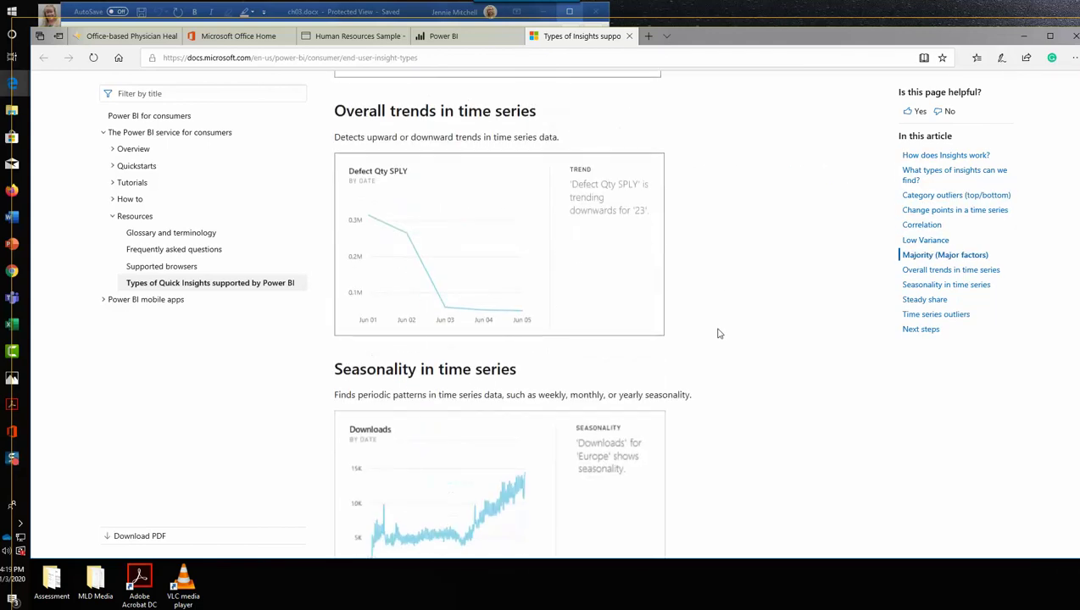
pyautogui.scroll(-3, 718, 333)
pyautogui.scroll(3, 719, 332)
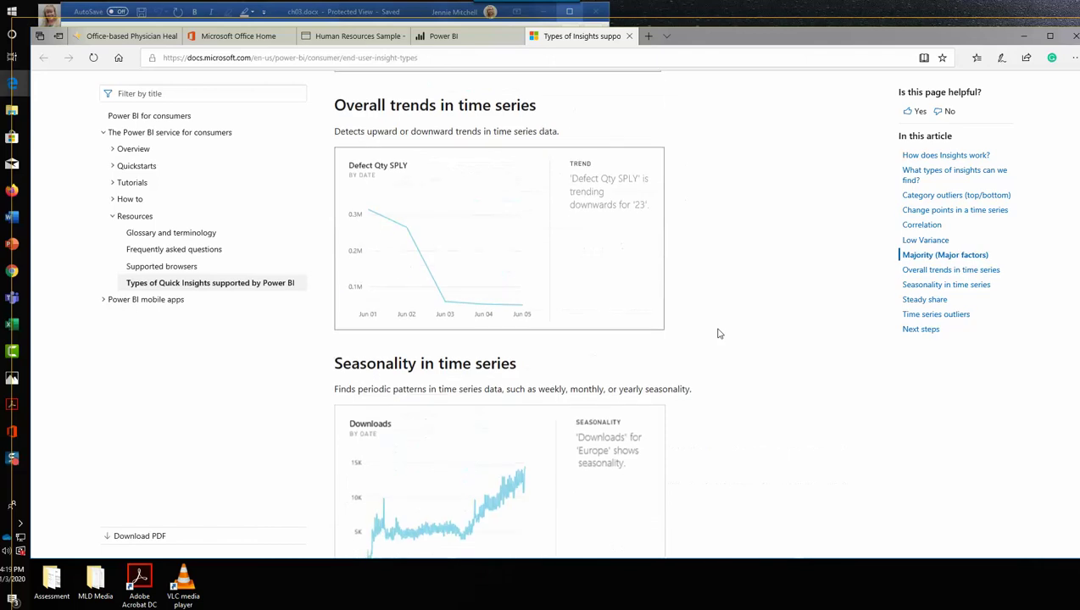
pyautogui.click(630, 37)
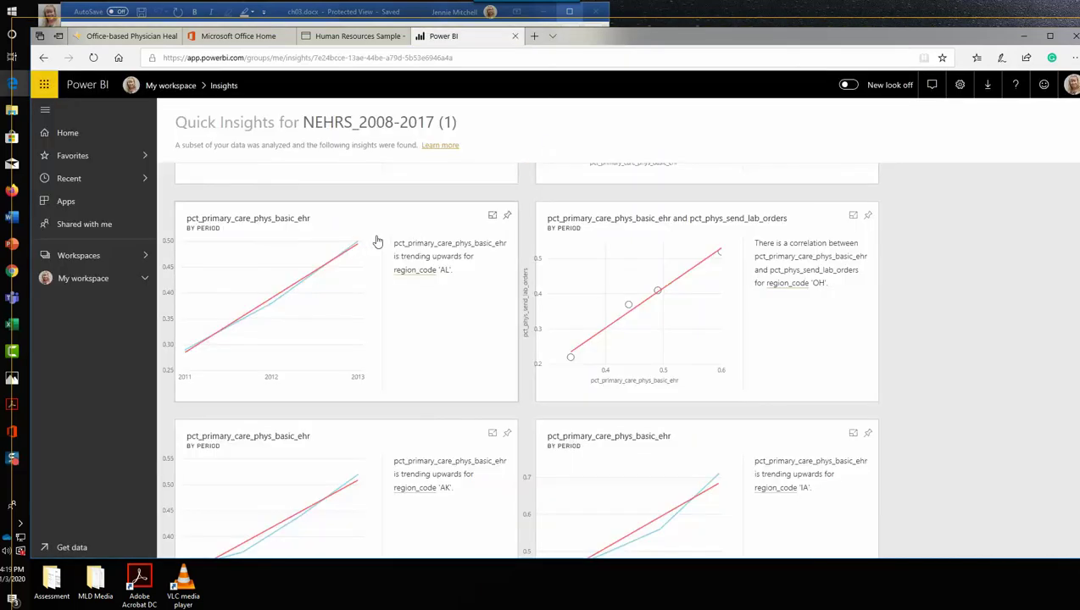
# - Pin the pct_primary_care_phys_basic_ehr vs pct_small_practice_phys_basic_ehr correlation card from the top of Quick Insights
pyautogui.scroll(3, 431, 268)
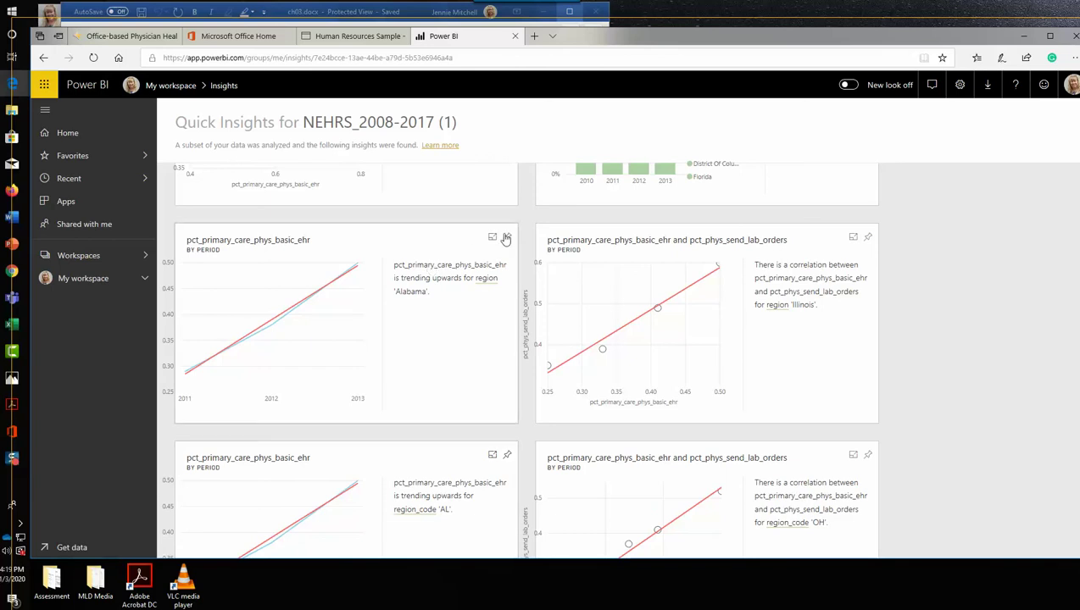
pyautogui.scroll(5, 511, 244)
pyautogui.scroll(5, 511, 244)
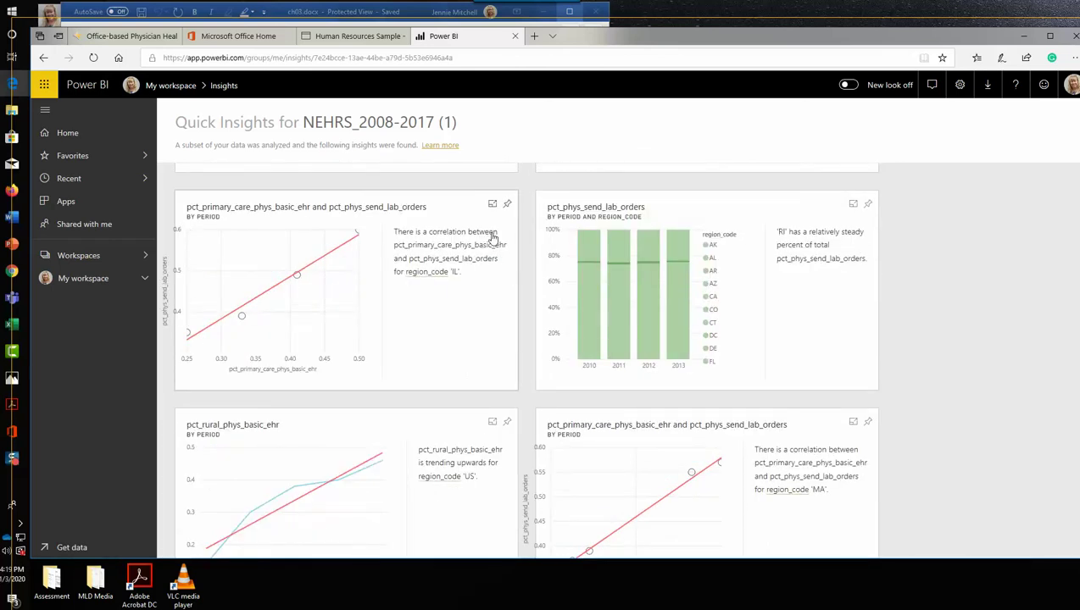
pyautogui.scroll(5, 492, 236)
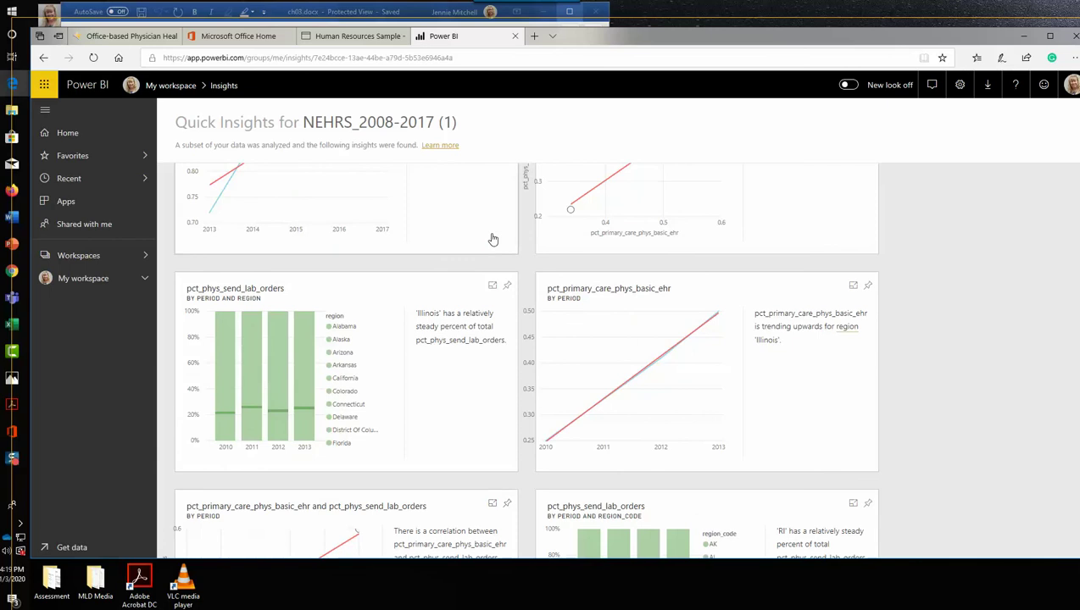
pyautogui.scroll(5, 492, 240)
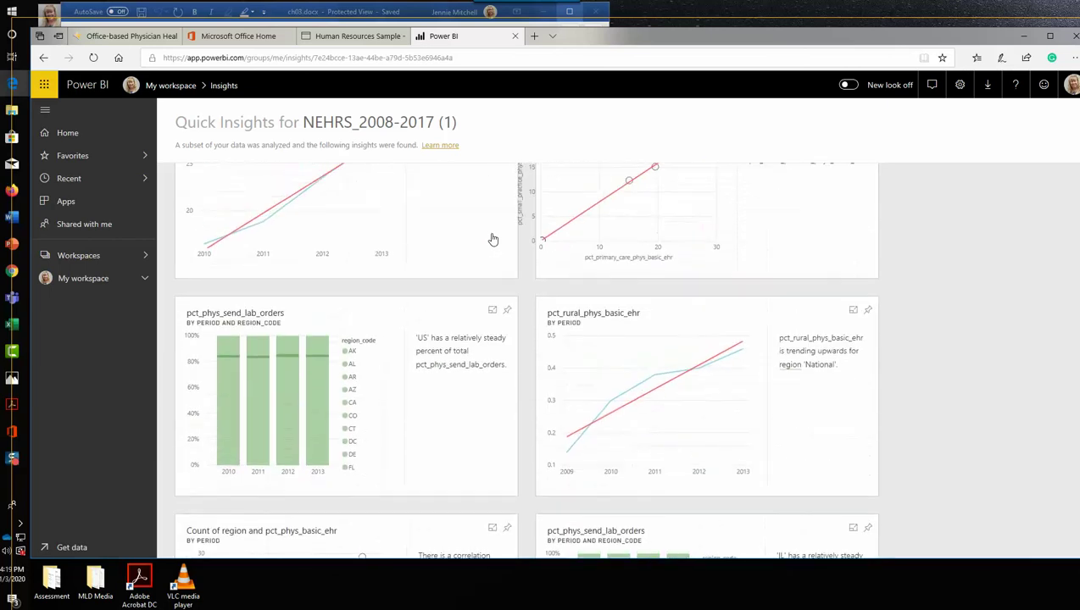
pyautogui.scroll(2, 492, 240)
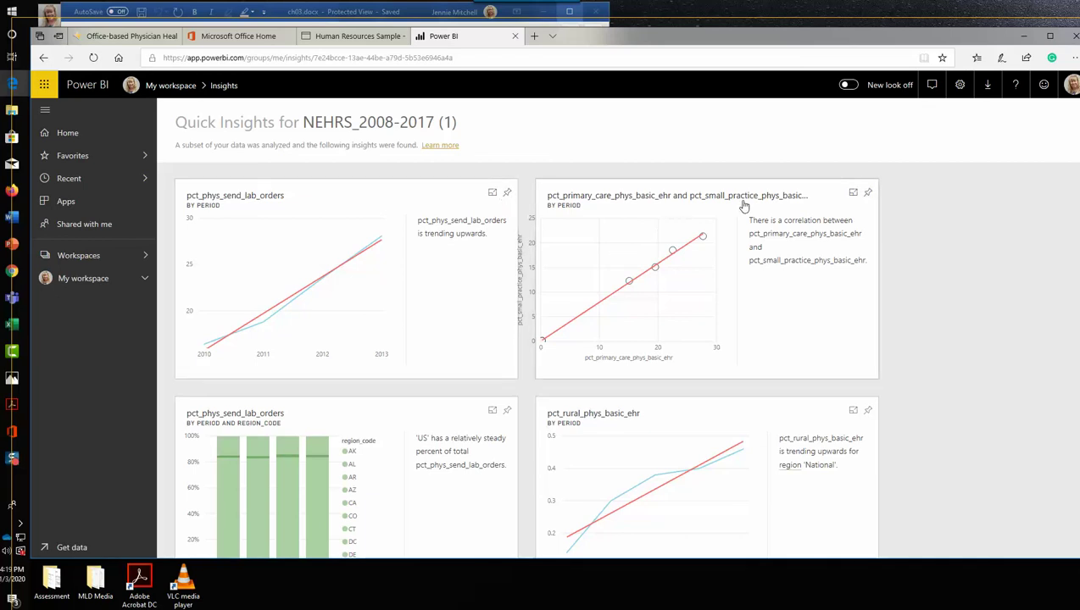
pyautogui.click(868, 194)
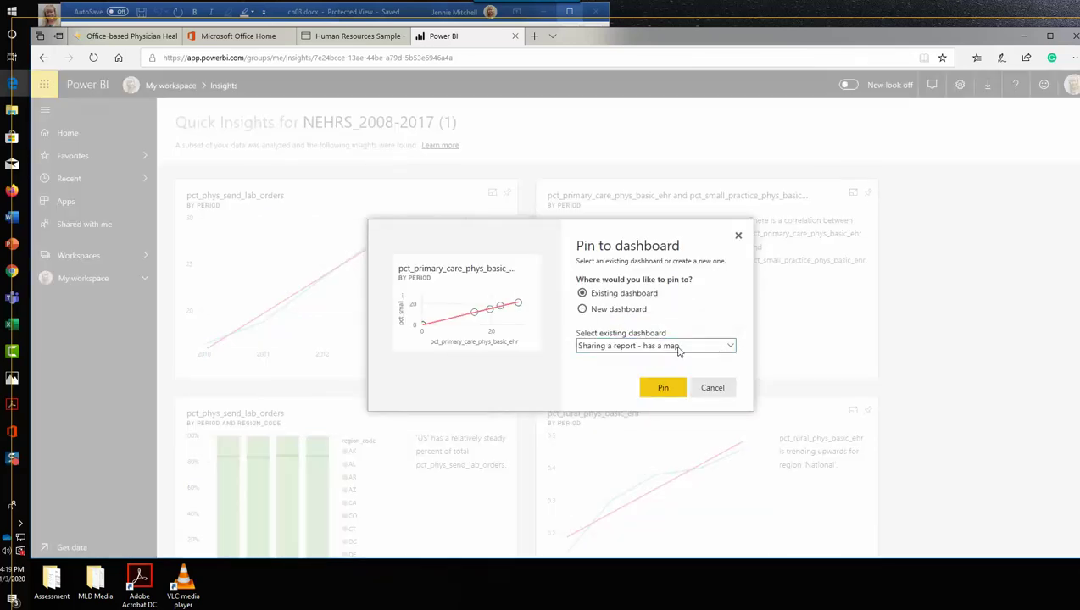
# - Pin the insight to a new dashboard named 'Survey EHR Dashboard' and open it
pyautogui.press('Down')
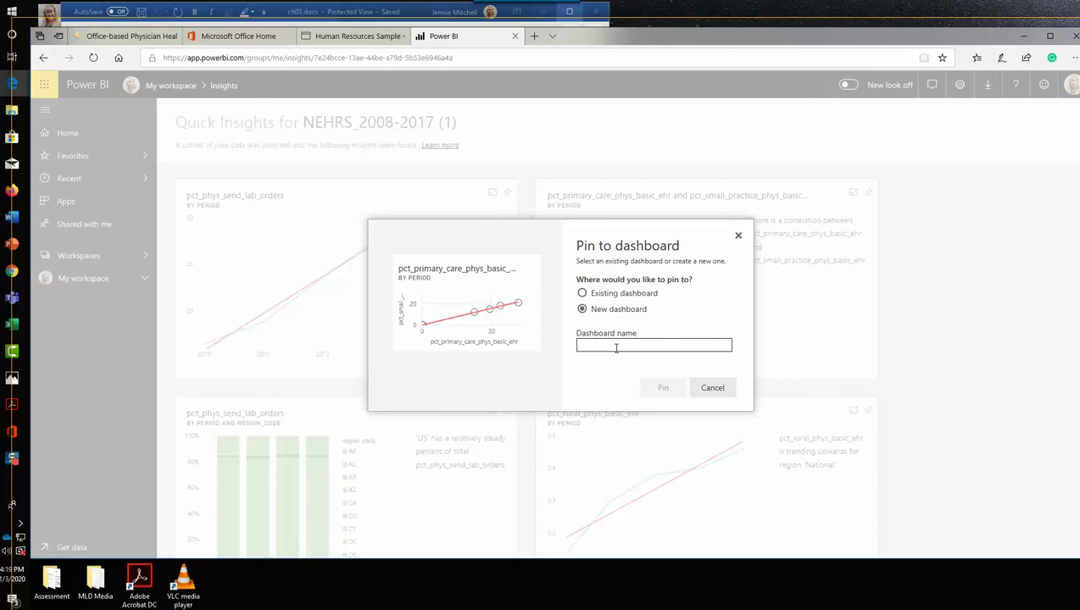
pyautogui.write('Survey EHR Dashboard')
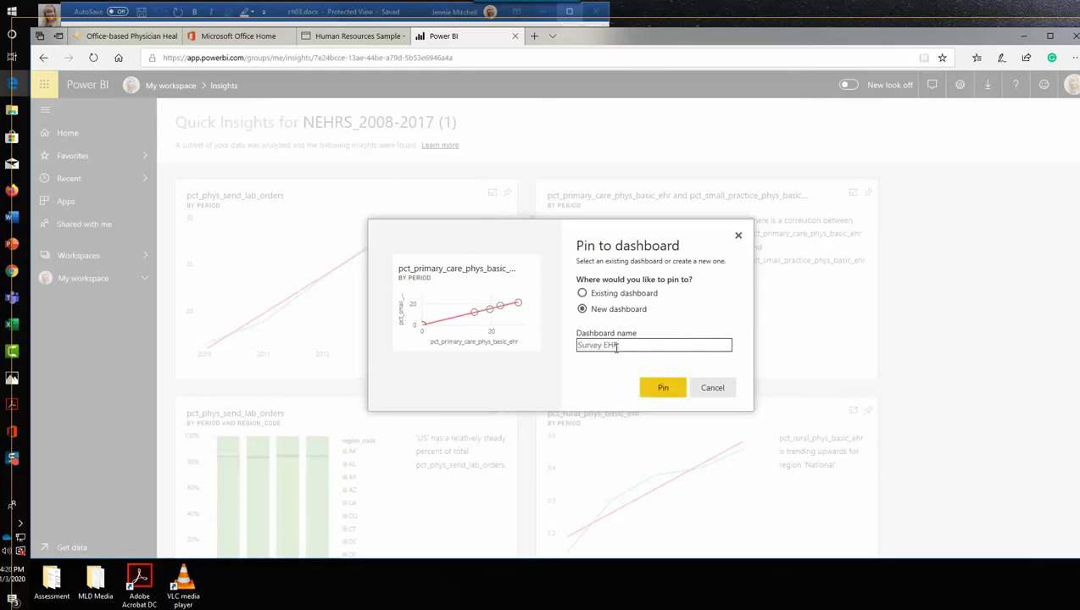
pyautogui.click(666, 386)
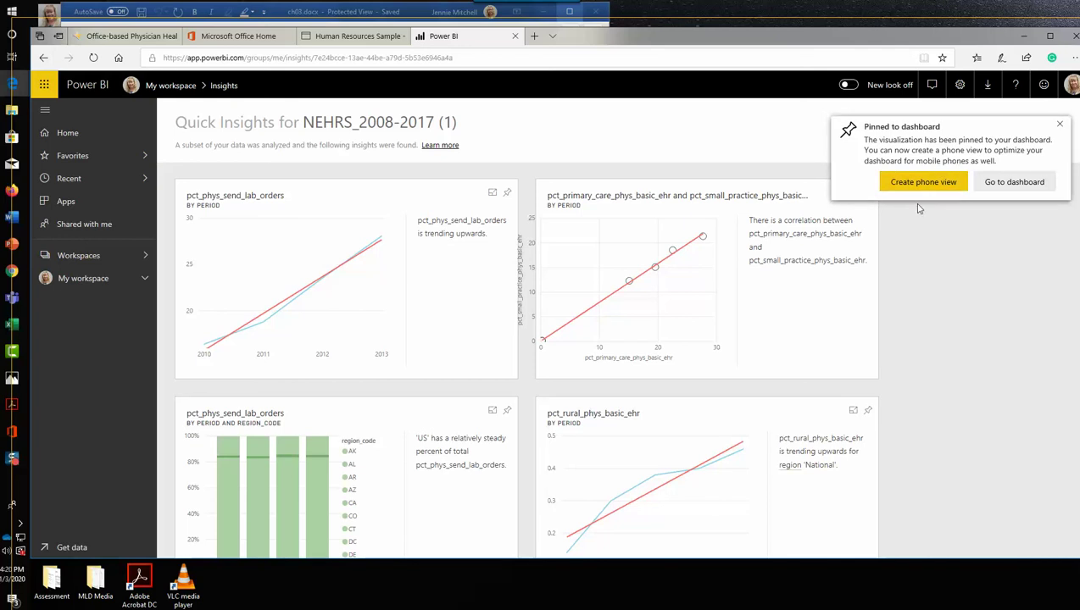
pyautogui.click(1002, 183)
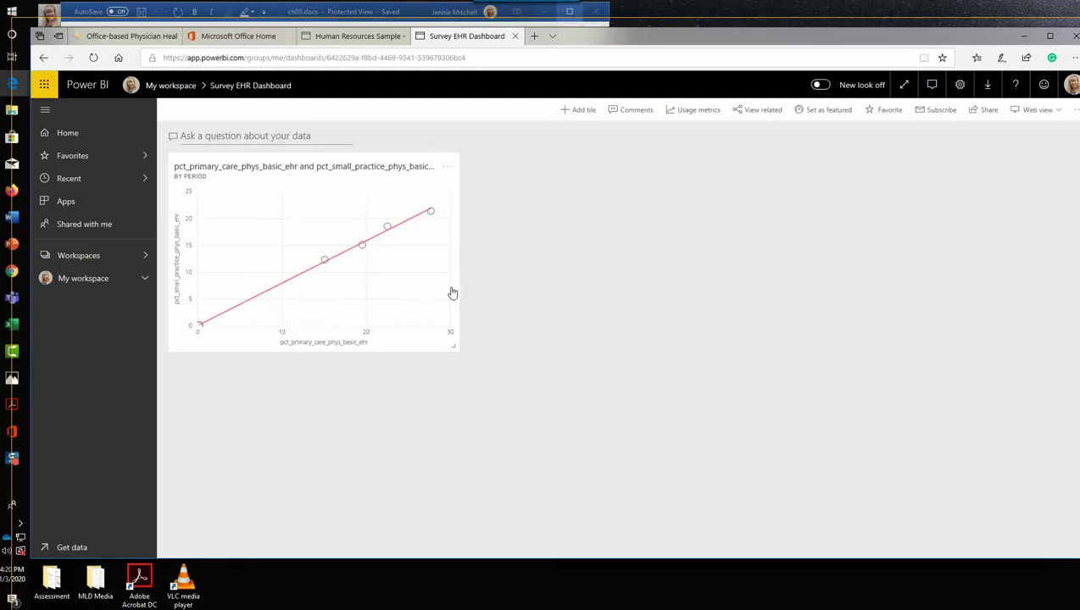
# - Browse My workspace's dashboards and datasets, then open the Human Resources Sample dashboard
pyautogui.click(101, 281)
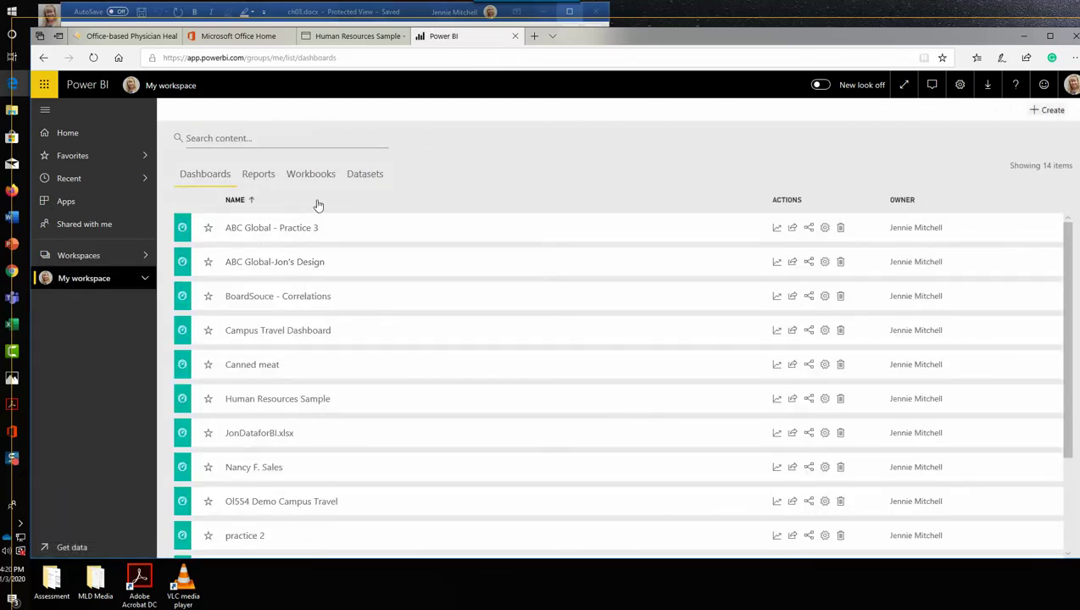
pyautogui.click(365, 174)
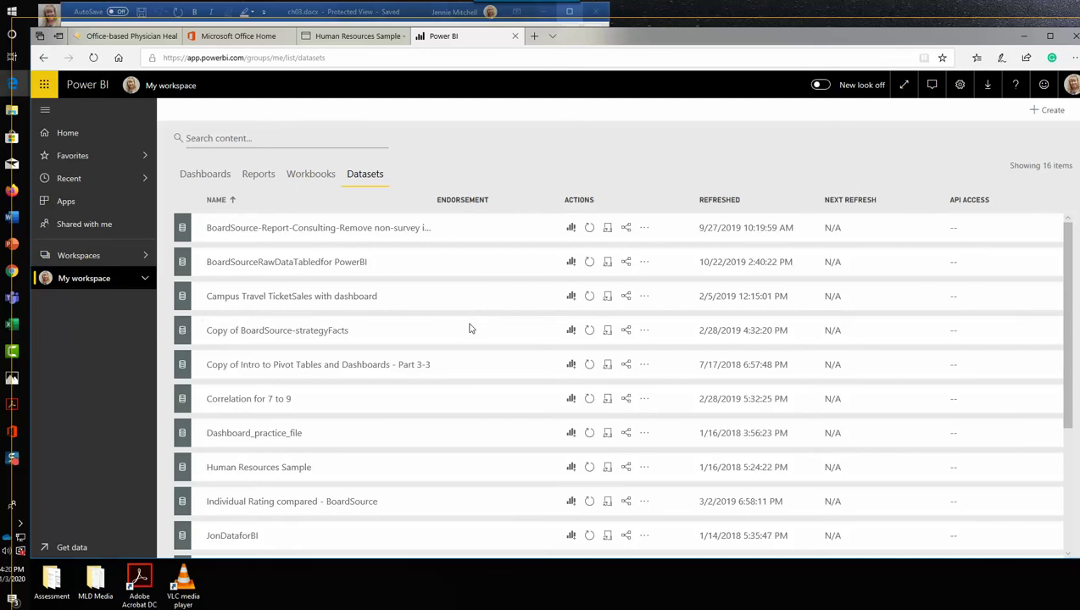
pyautogui.click(85, 281)
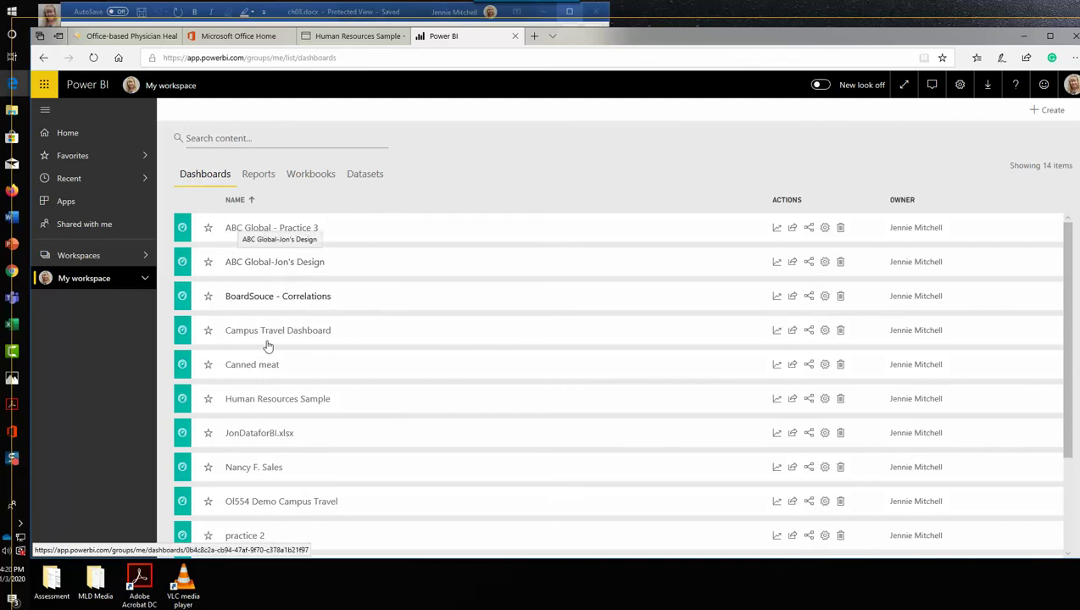
pyautogui.click(296, 399)
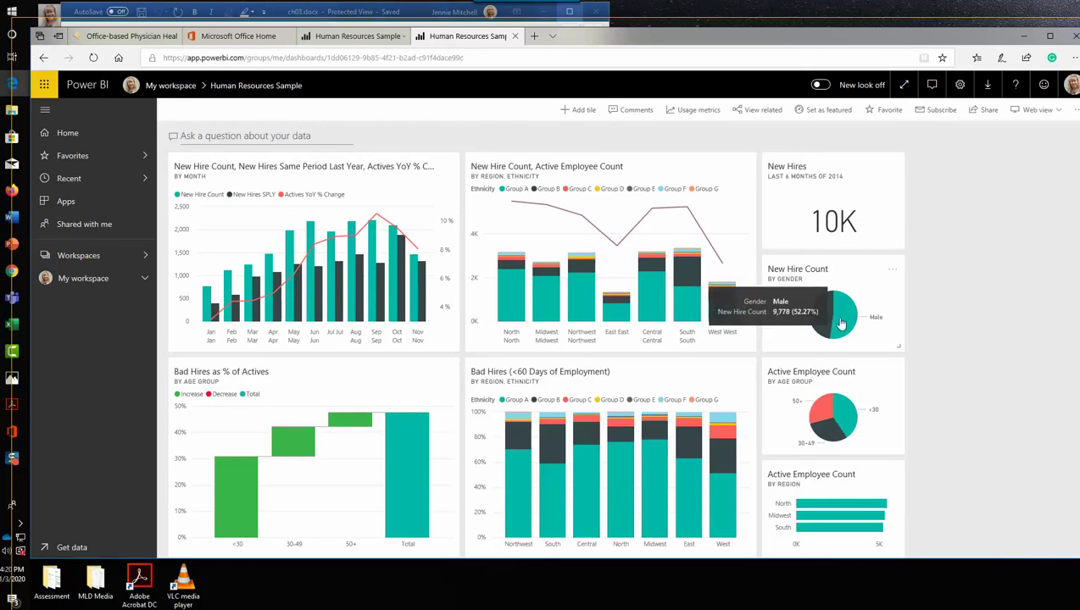
# - Open the Human Resources Sample report at its Active Employees vs. Separations page from a dashboard tile
pyautogui.moveTo(842, 419)
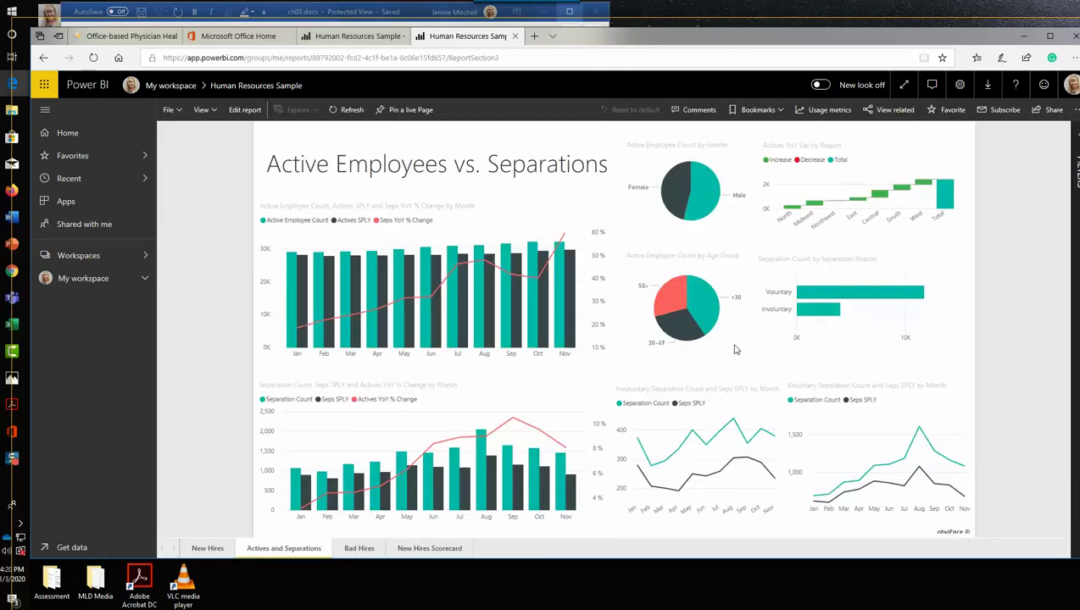
pyautogui.moveTo(706, 305)
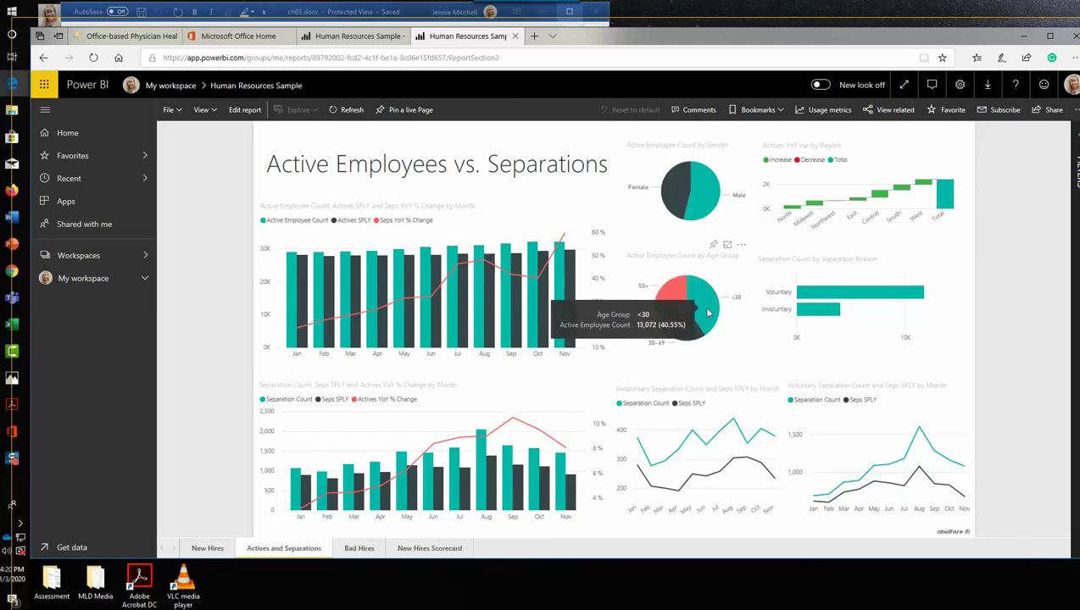